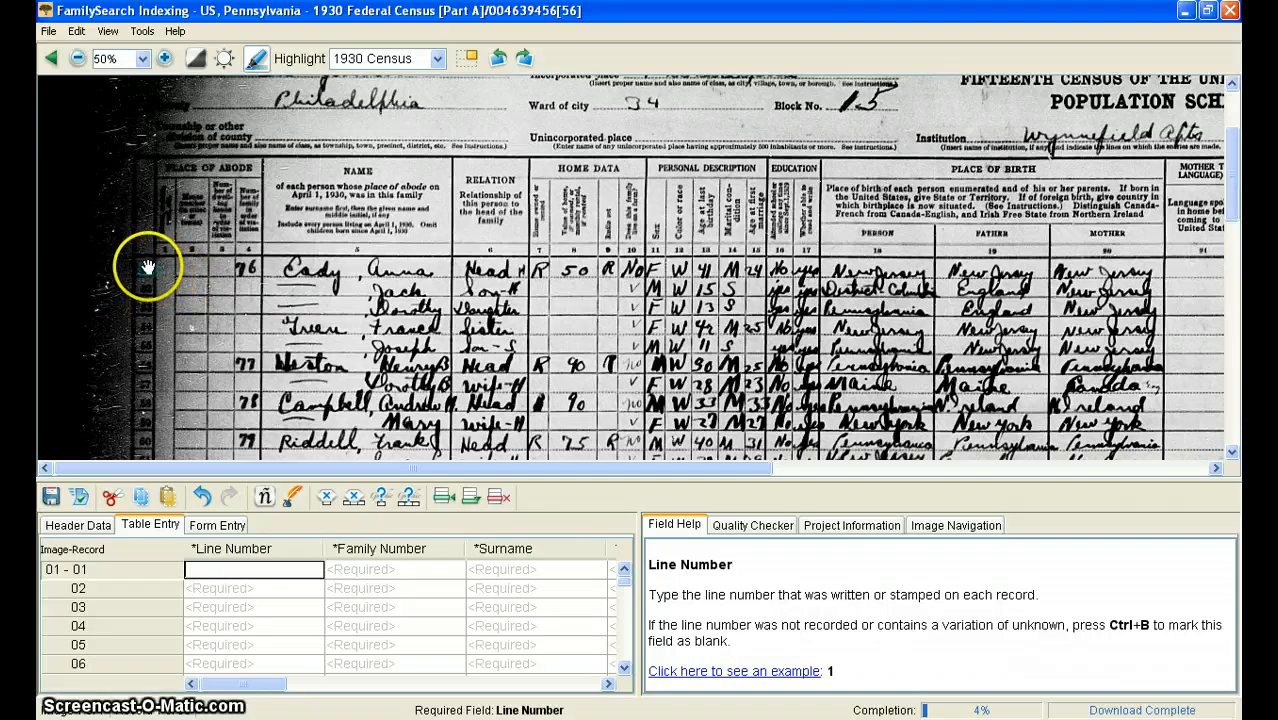
click(106, 33)
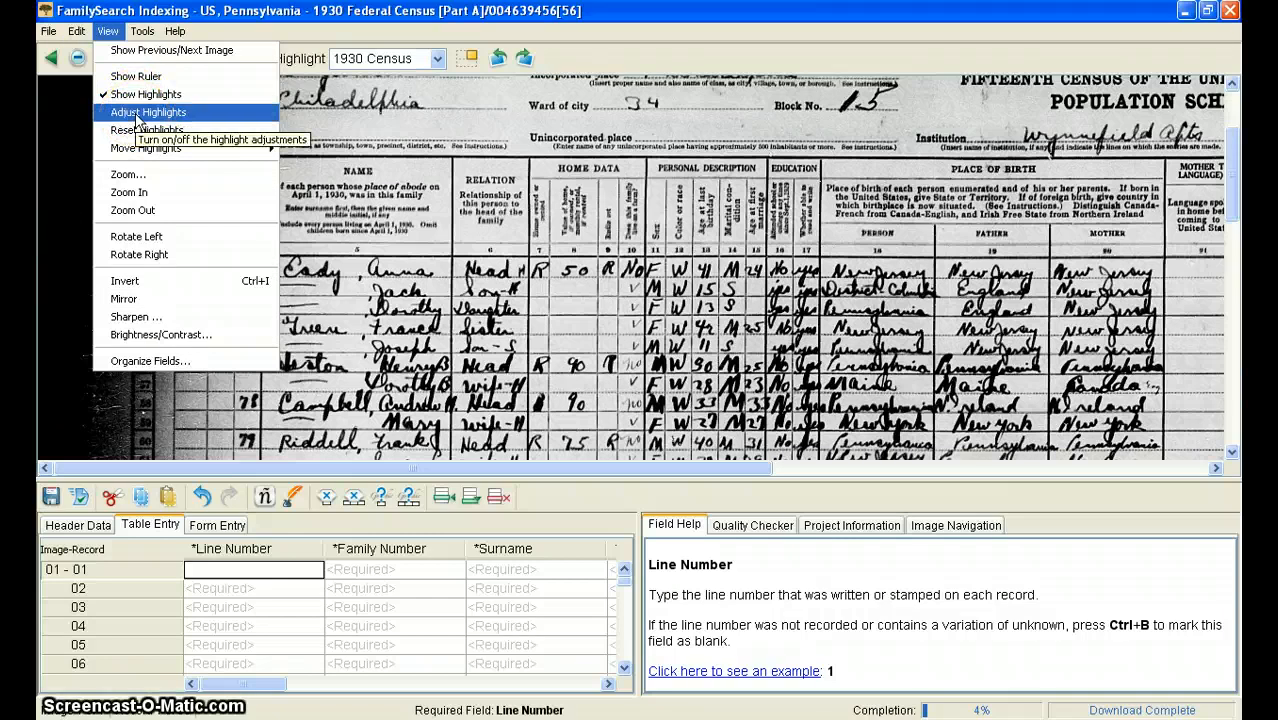
click(104, 33)
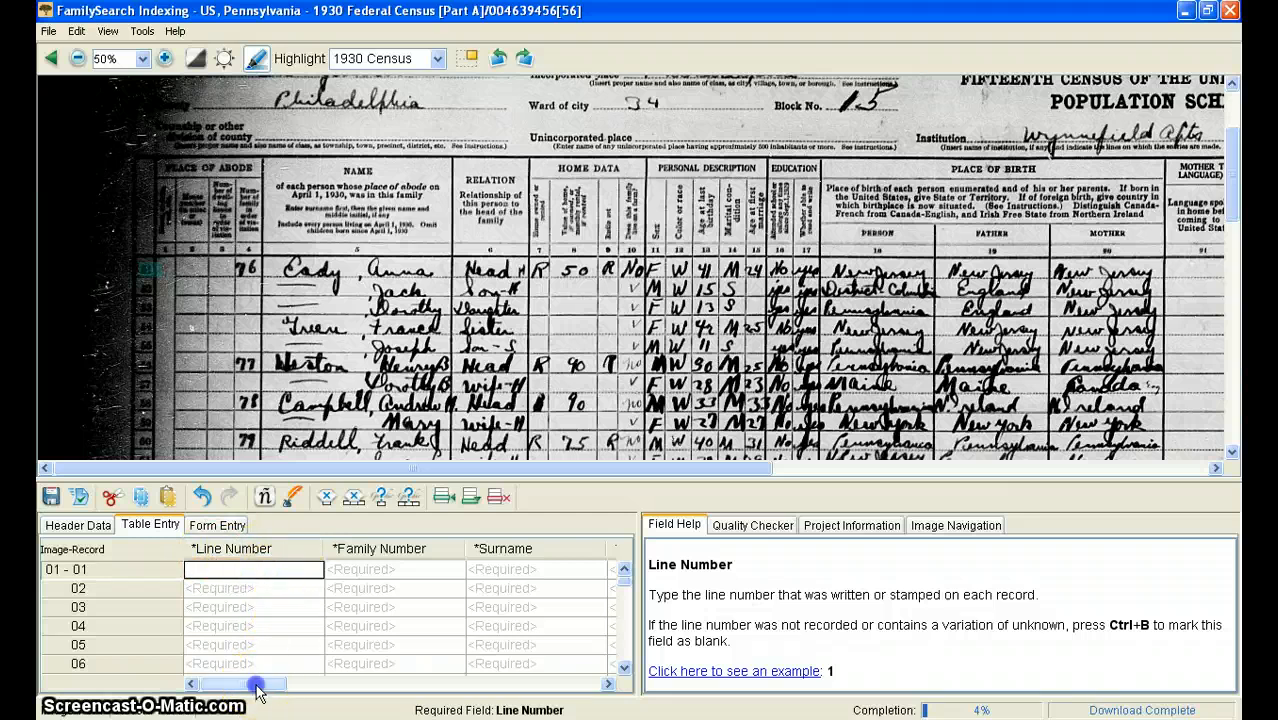
mouse_move(257, 689)
mouse_down()
mouse_move(470, 682)
mouse_move(252, 682)
mouse_up()
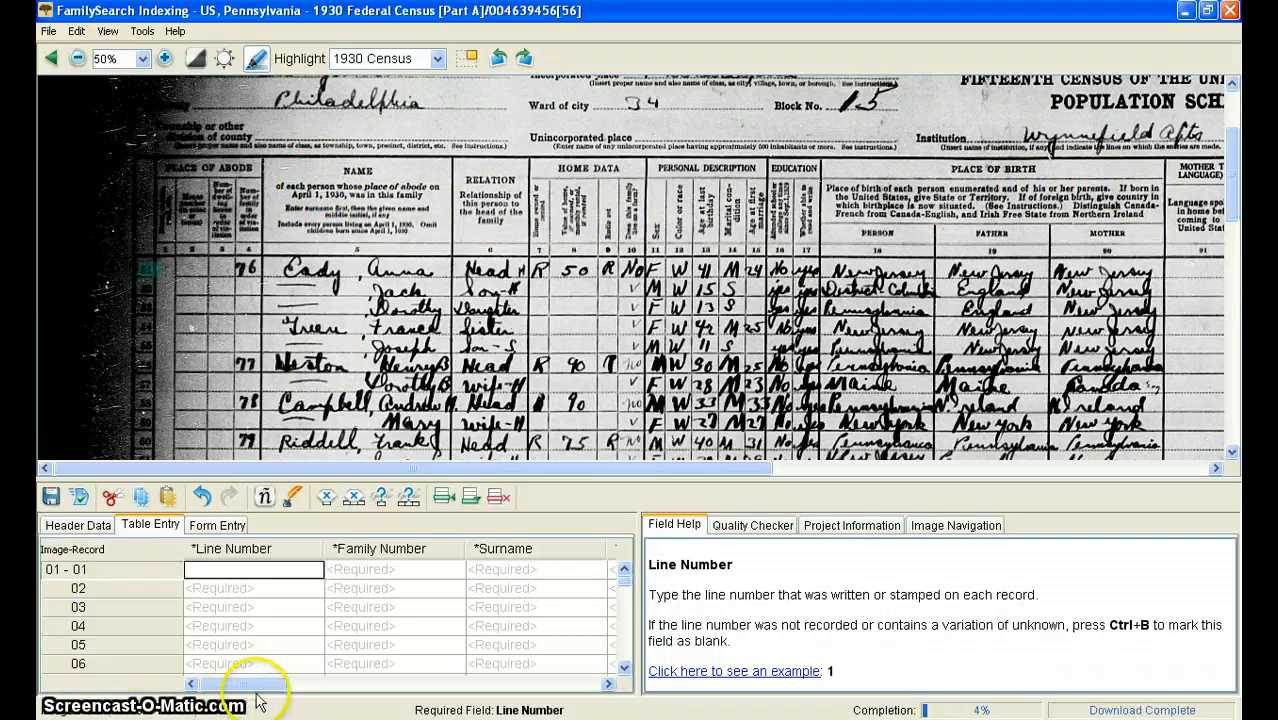
drag(251, 683, 191, 680)
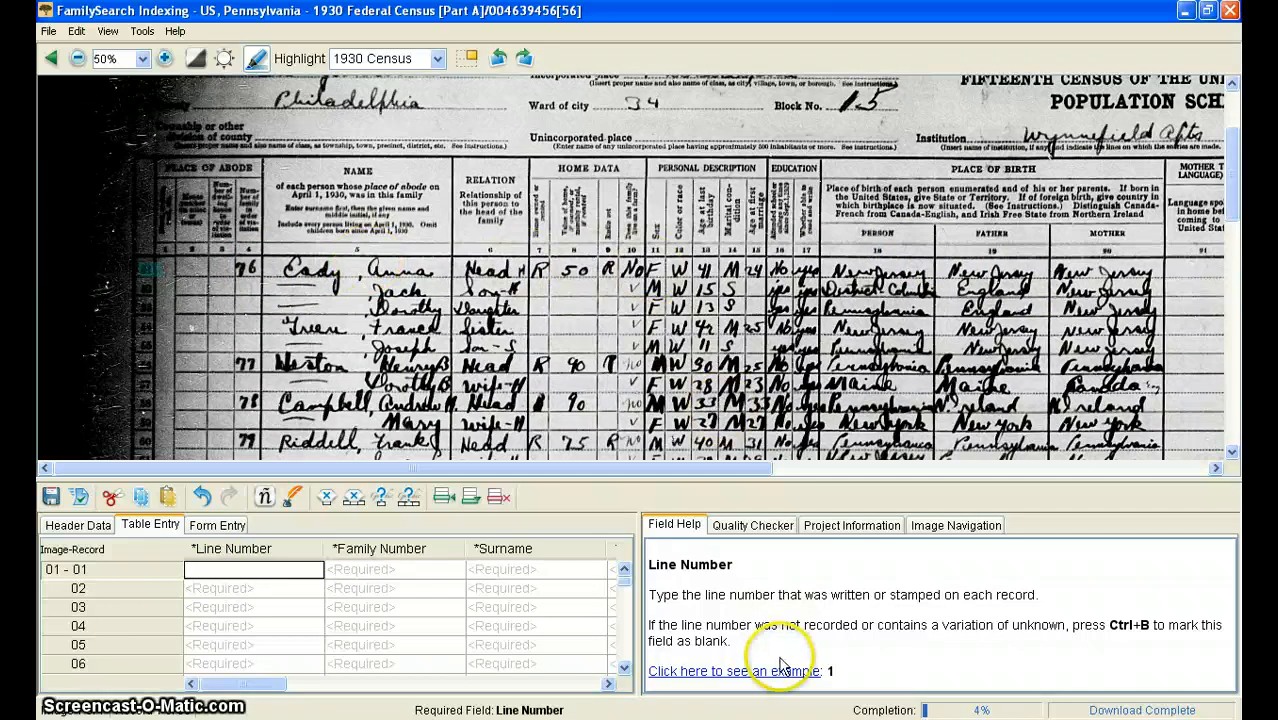
click(670, 527)
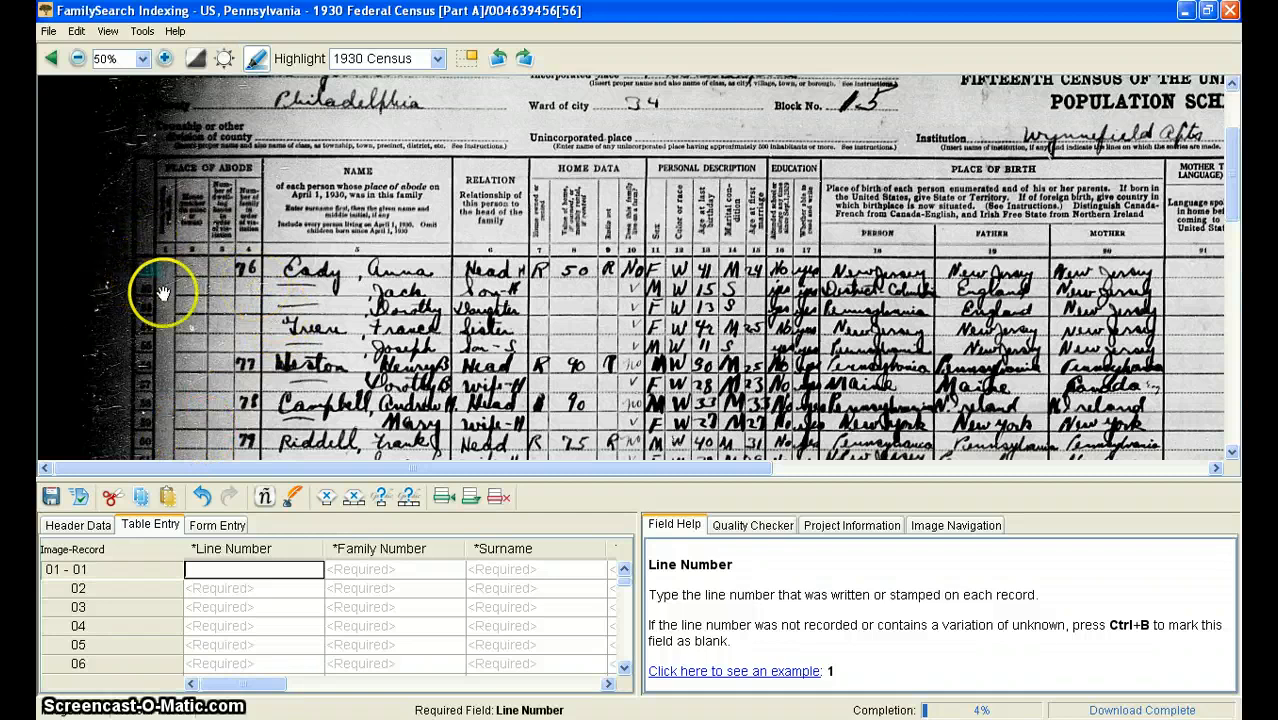
Enter line number 51 and family number 76 for the first census record
text(51)
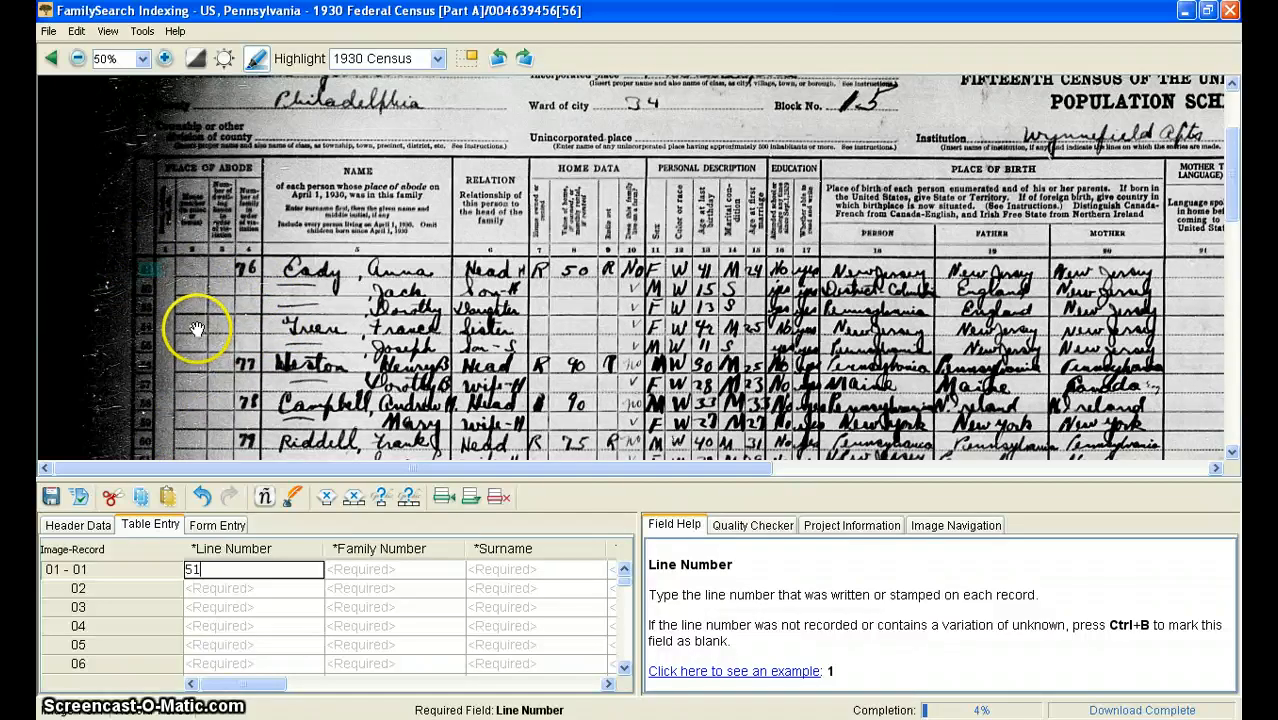
key(Tab)
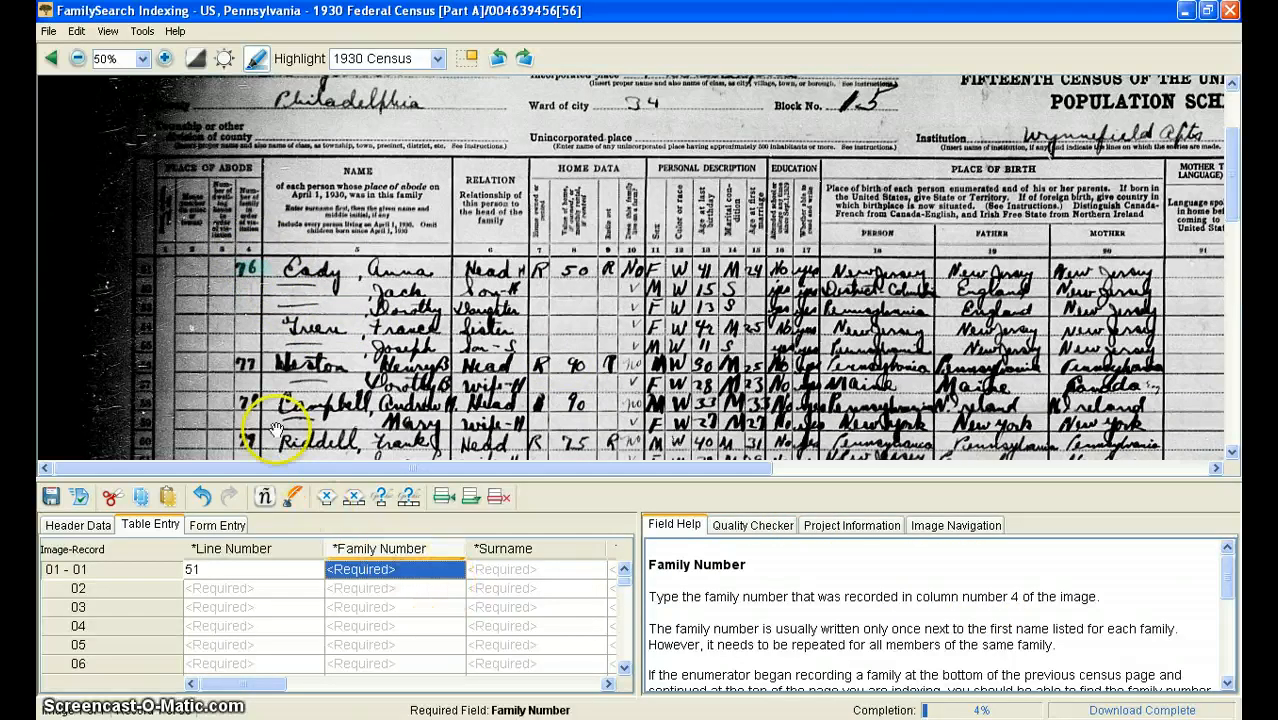
text(76)
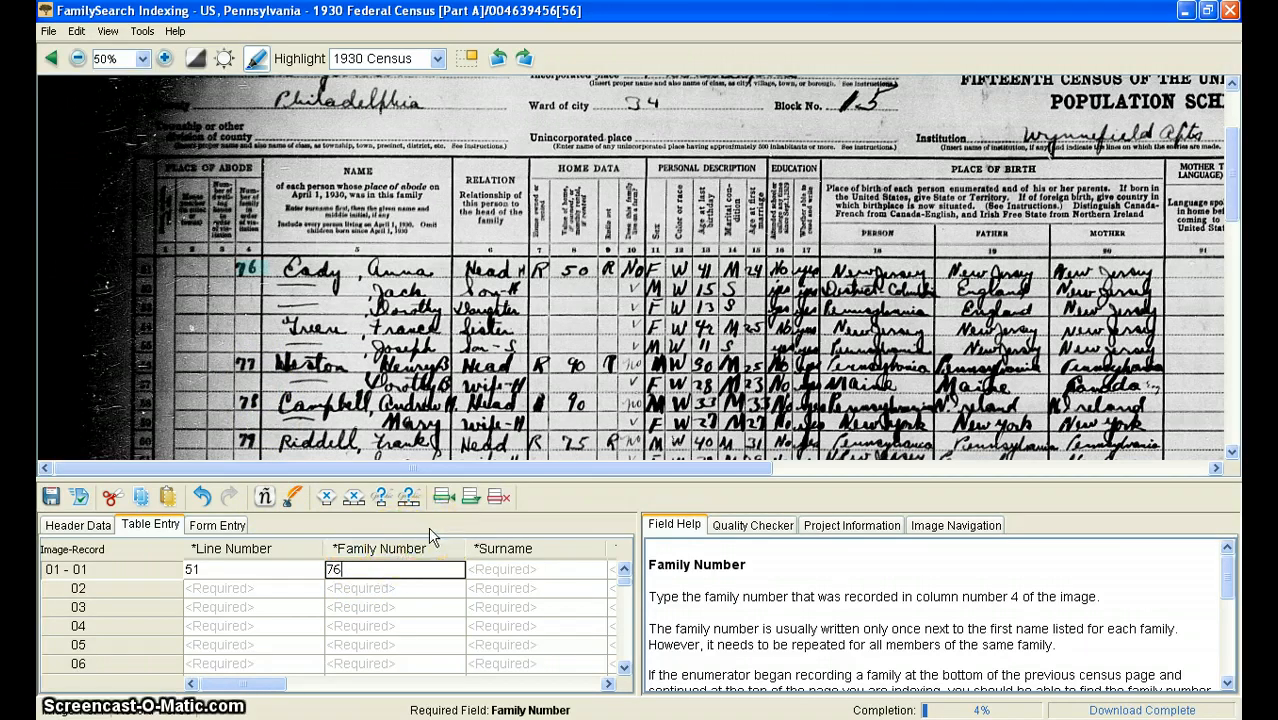
Enter the surname of the first person on the census sheet in the first record
key(Tab)
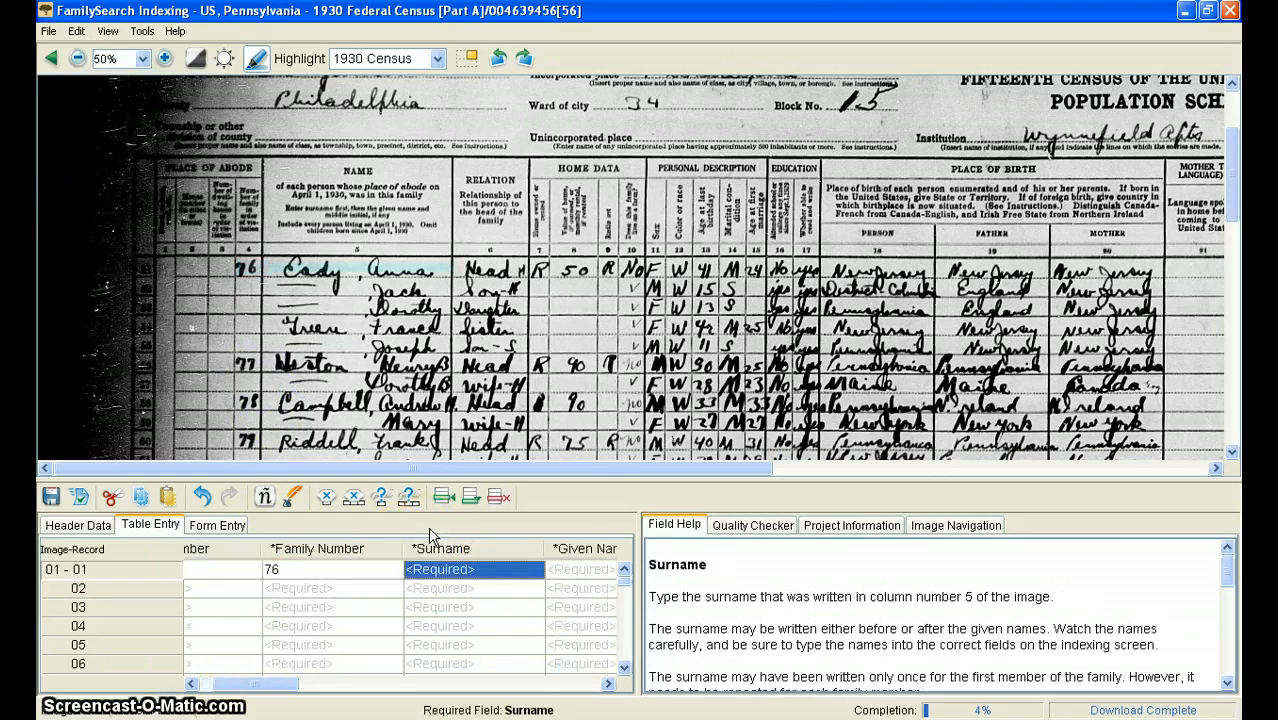
click(443, 555)
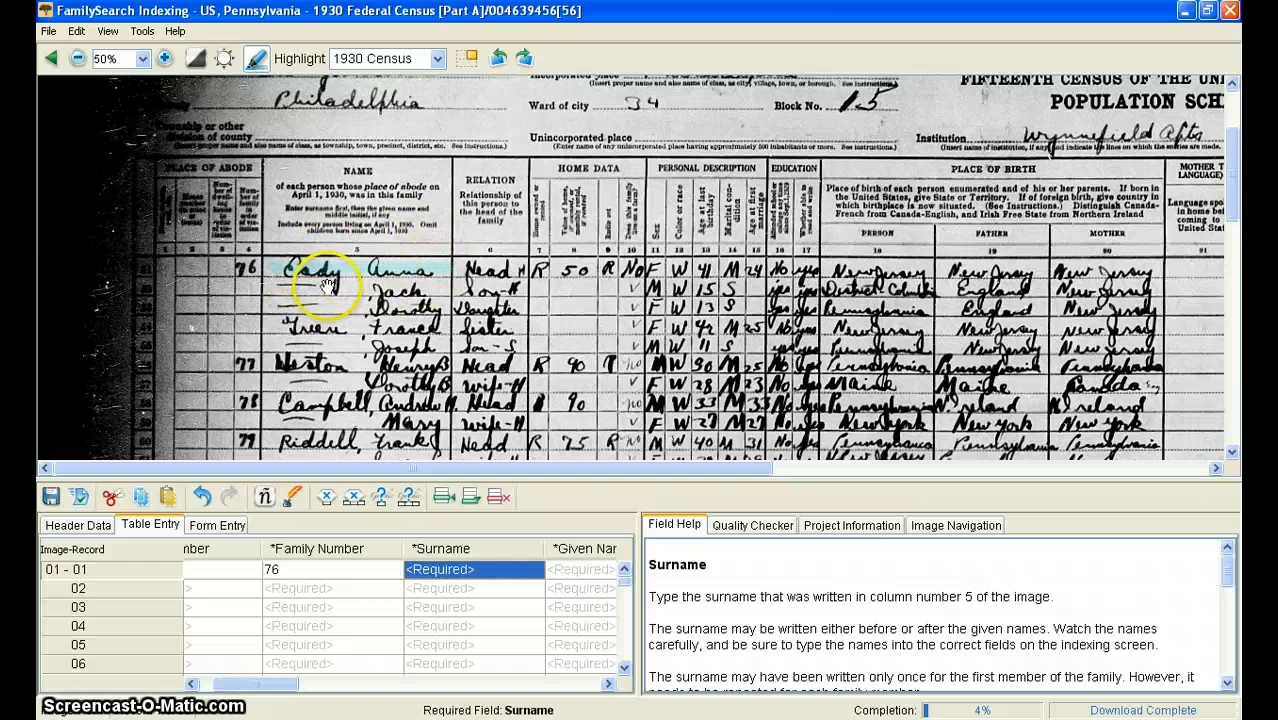
text(Eady)
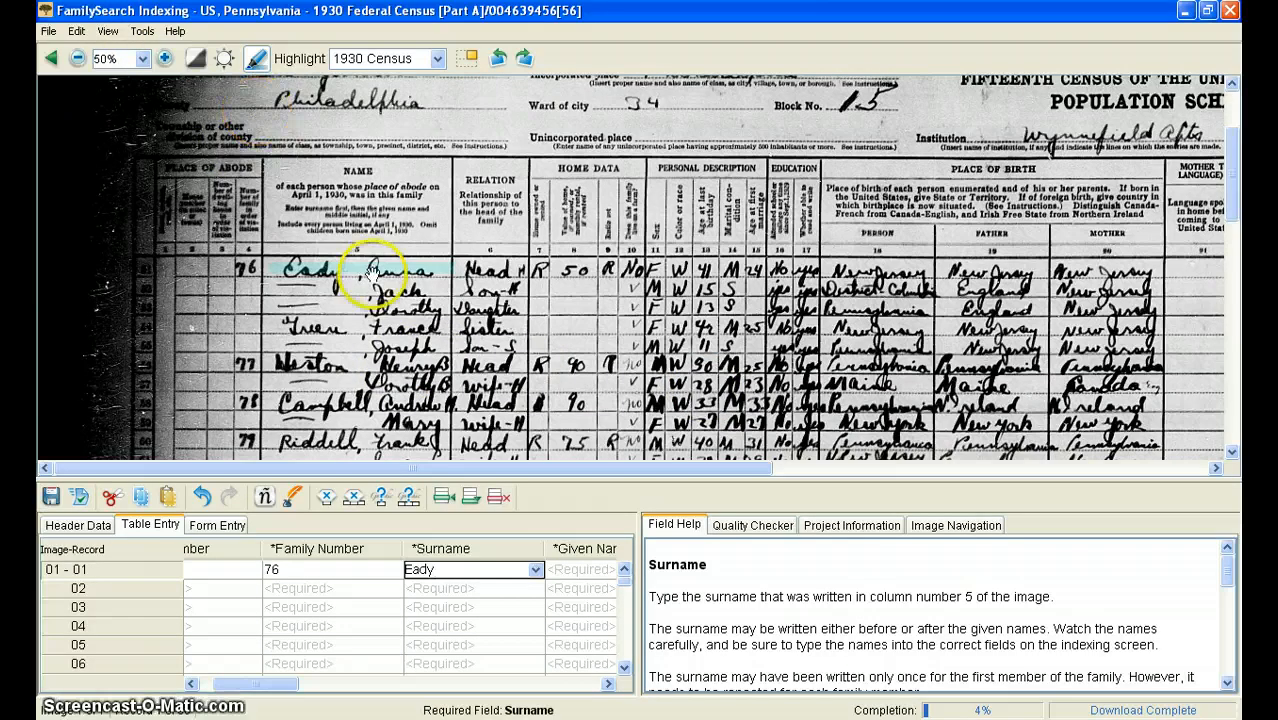
Consult the Handwriting Help letter chart for the surname's script and close it
click(176, 33)
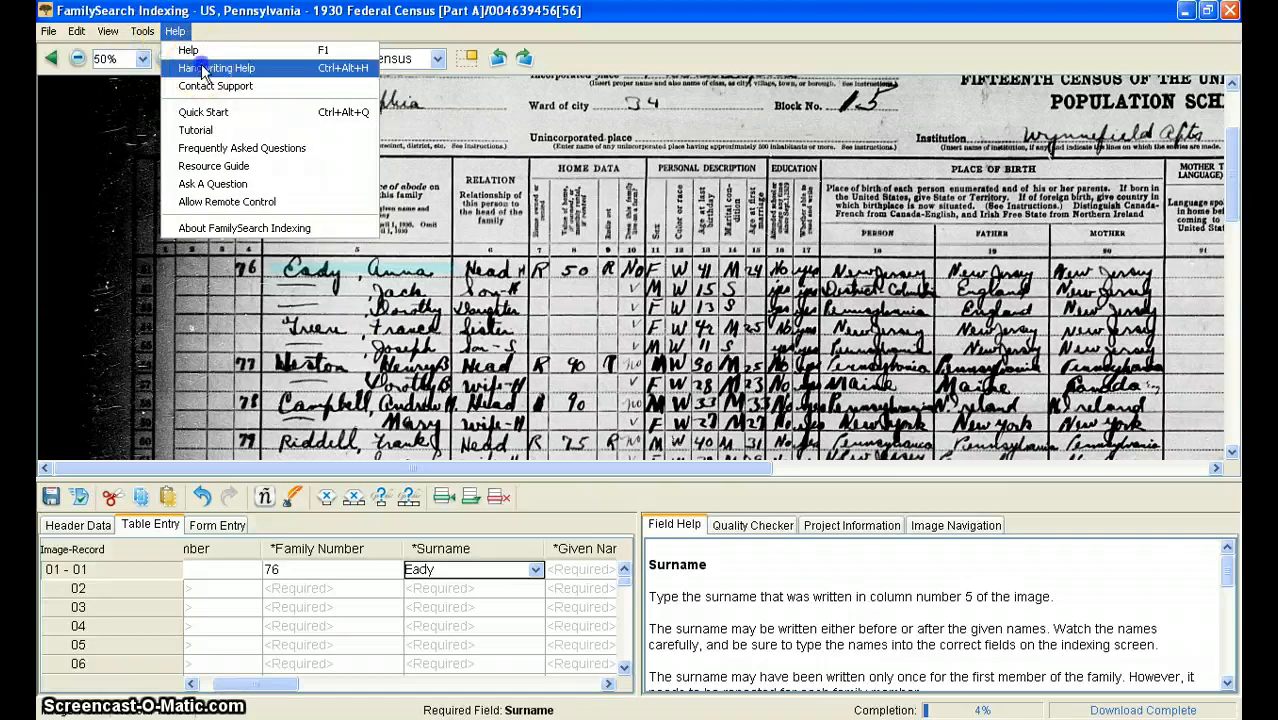
click(203, 70)
click(815, 16)
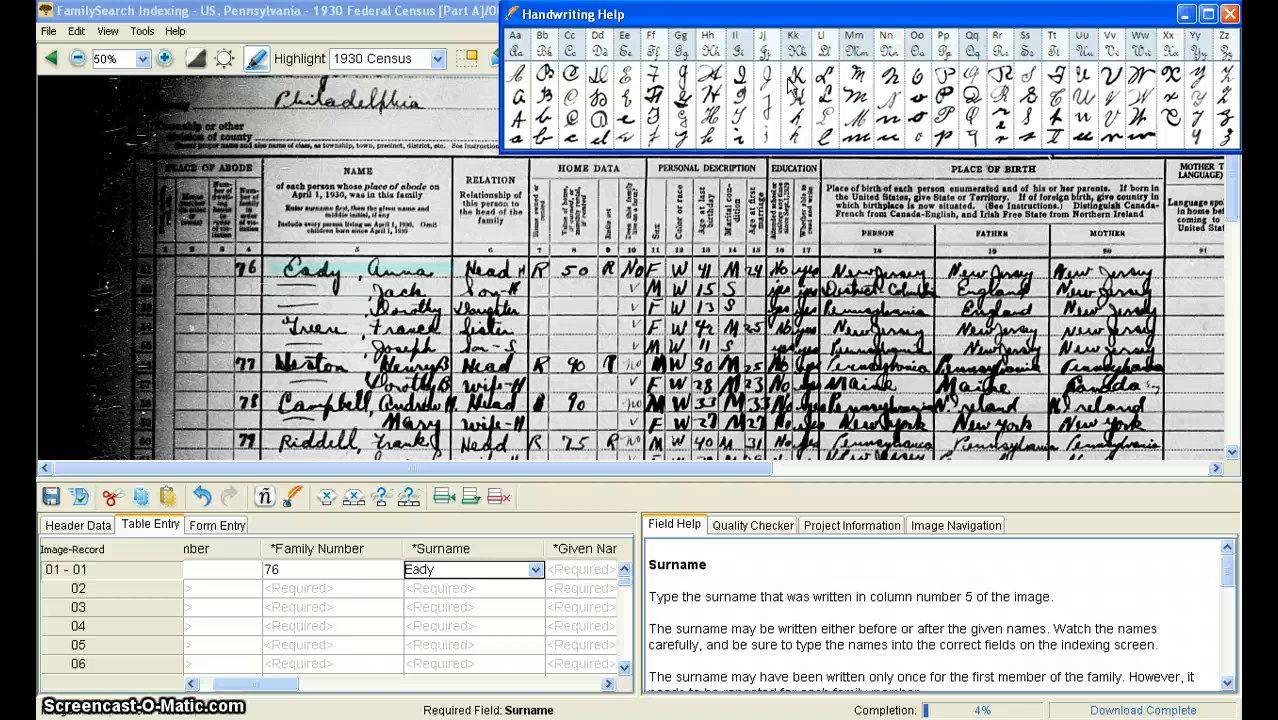
click(1229, 14)
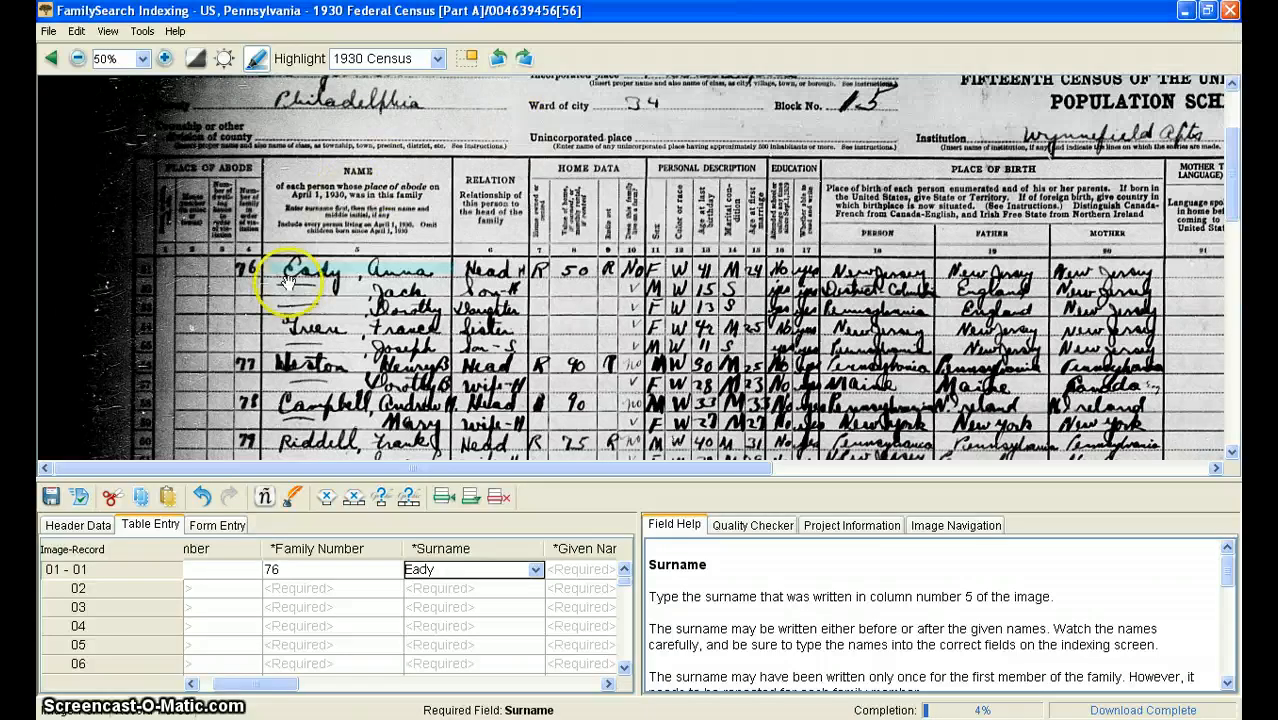
Open the lookup list for the first record's surname and shorten the starting text to its first two letters
click(482, 570)
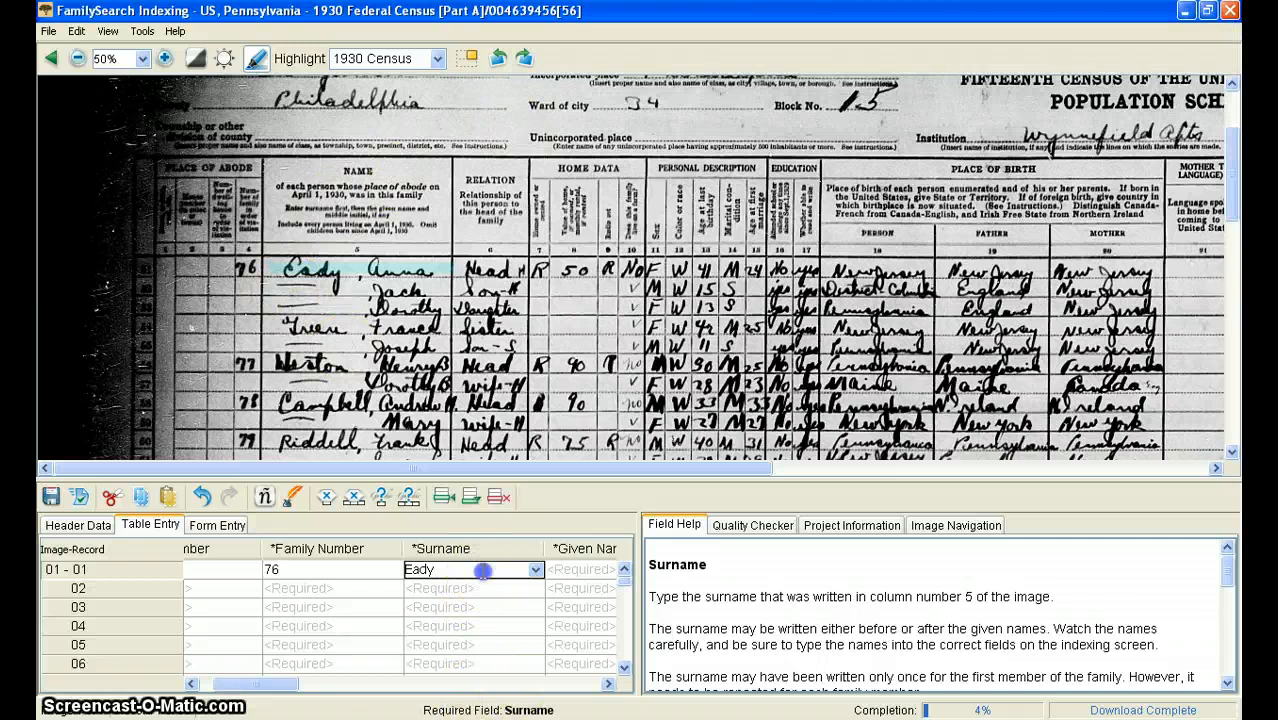
click(536, 572)
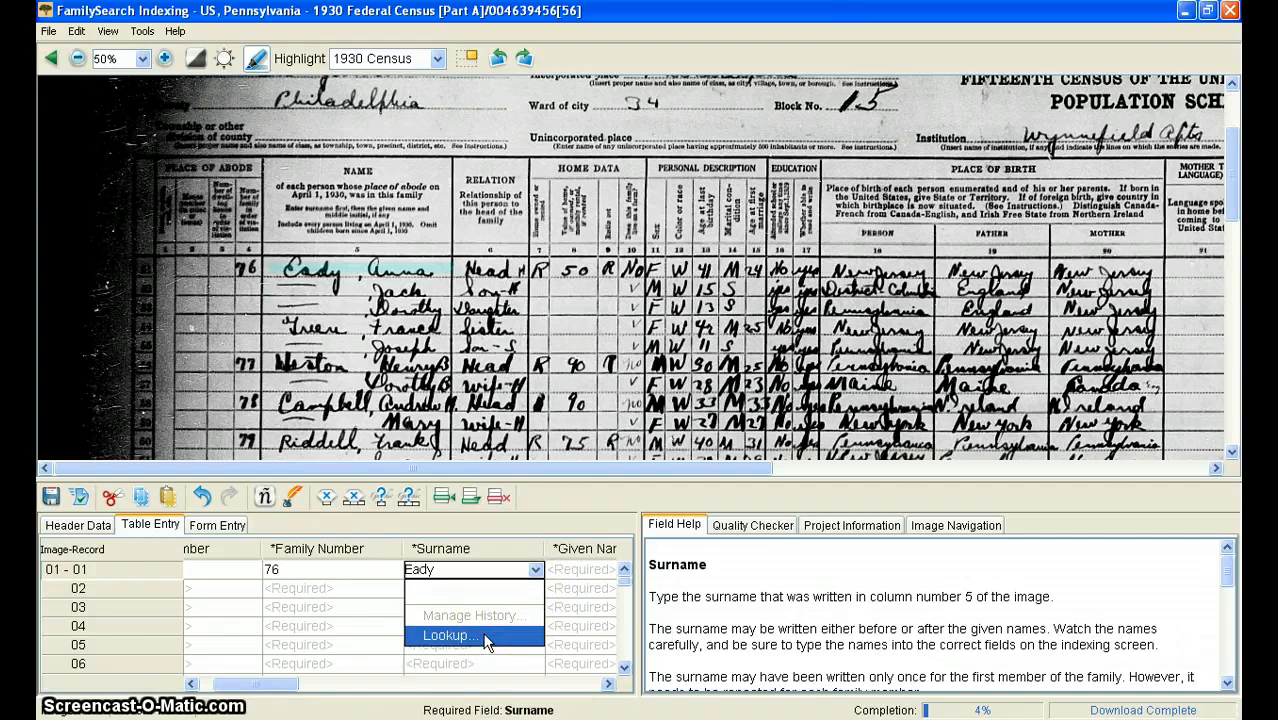
click(446, 636)
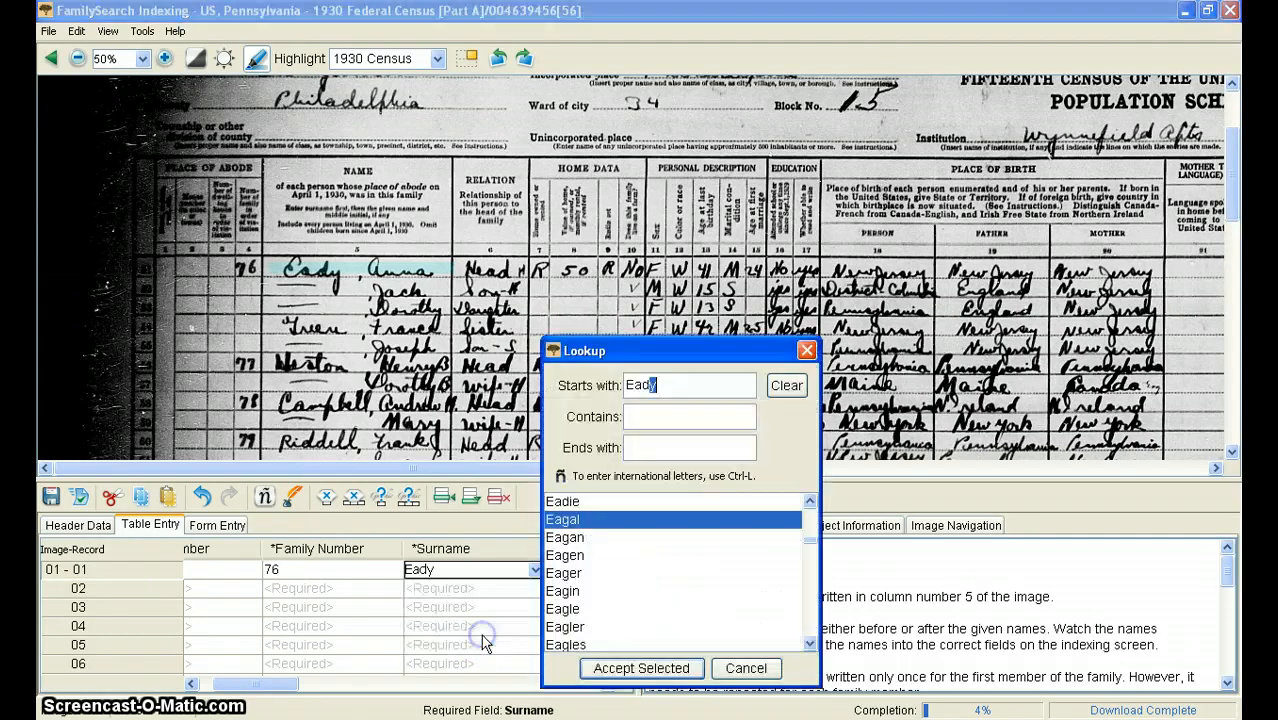
key(BackSpace)
key(BackSpace)
key(BackSpace)
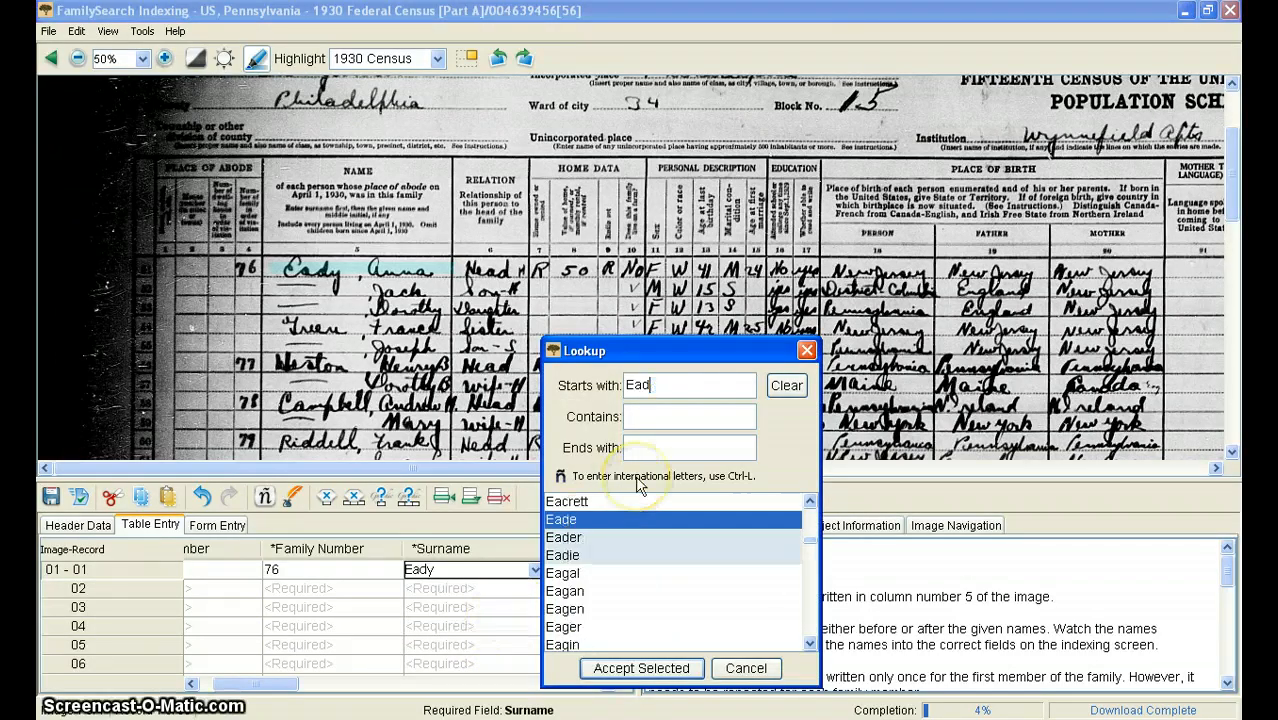
key(BackSpace)
text(E)
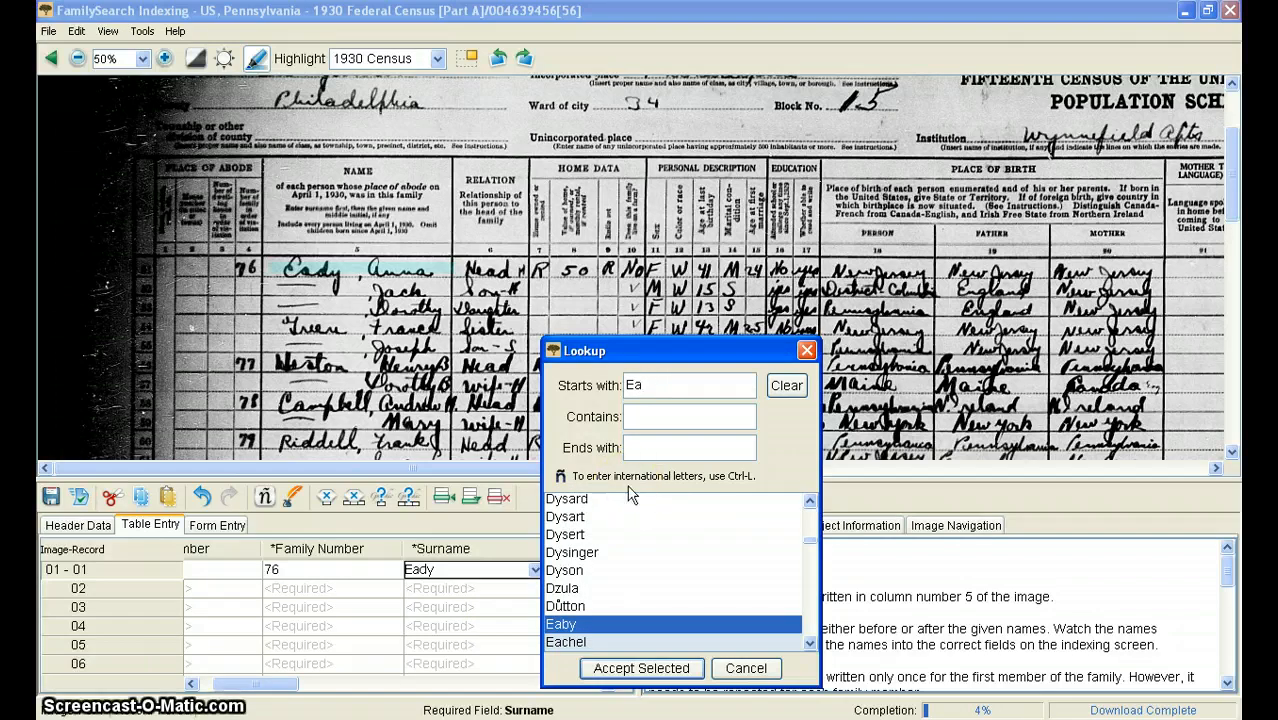
Browse the listed surnames sharing those first two letters for the recorded spelling, and close the lookup without accepting one
key(Down)
key(Down)
key(Down)
key(Down)
key(Down)
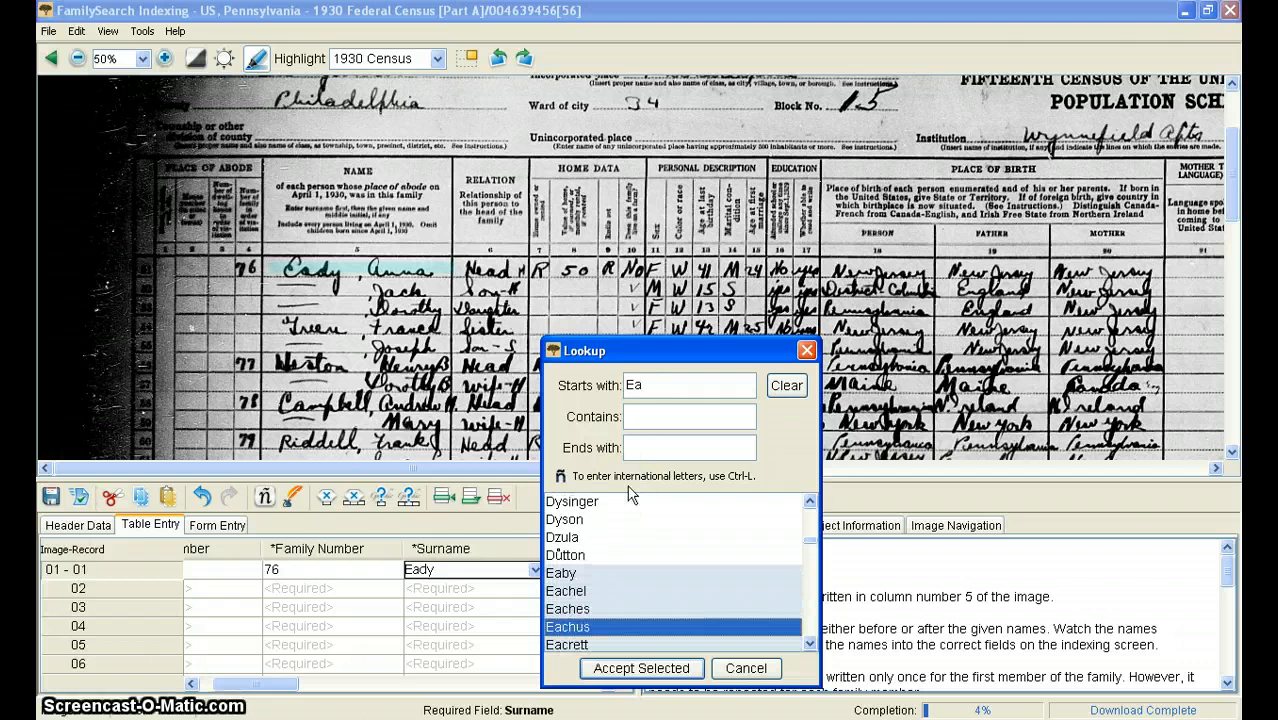
key(Down)
key(Down)
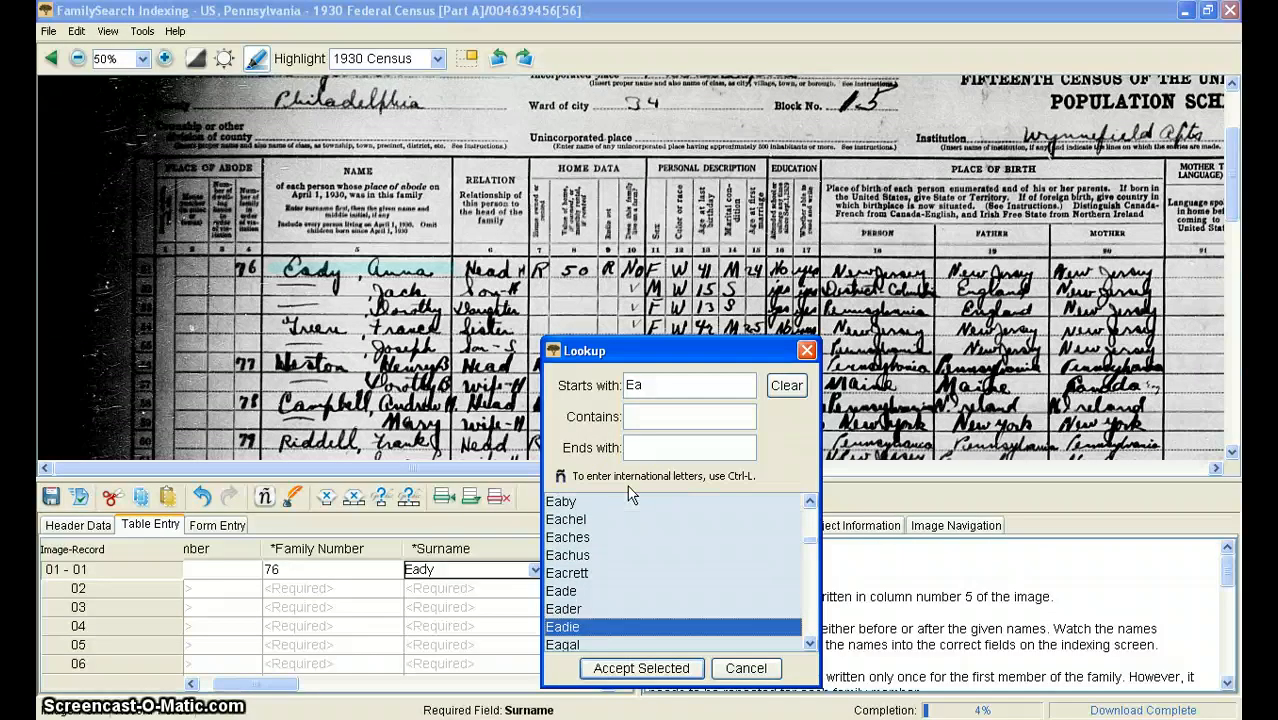
key(Up)
key(Up)
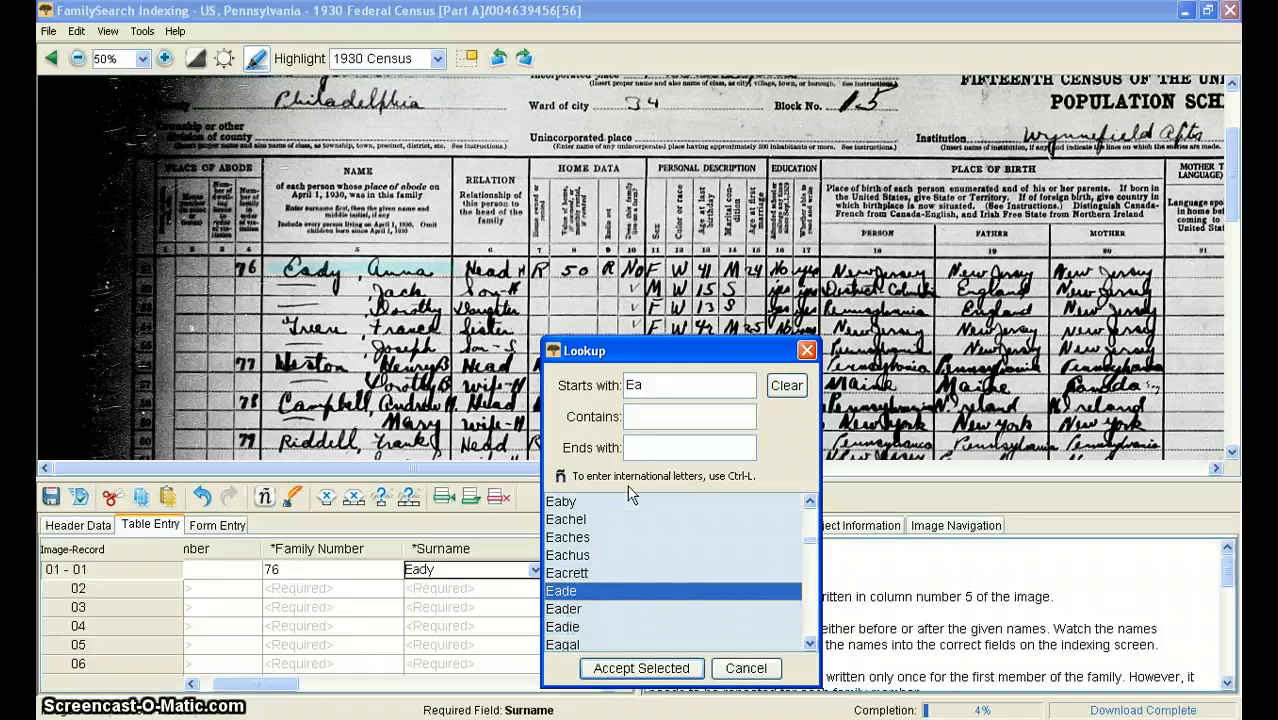
key(Down)
key(Down)
key(Down)
key(Down)
key(Down)
key(Down)
key(Down)
key(Down)
key(Down)
key(Down)
key(Down)
key(Down)
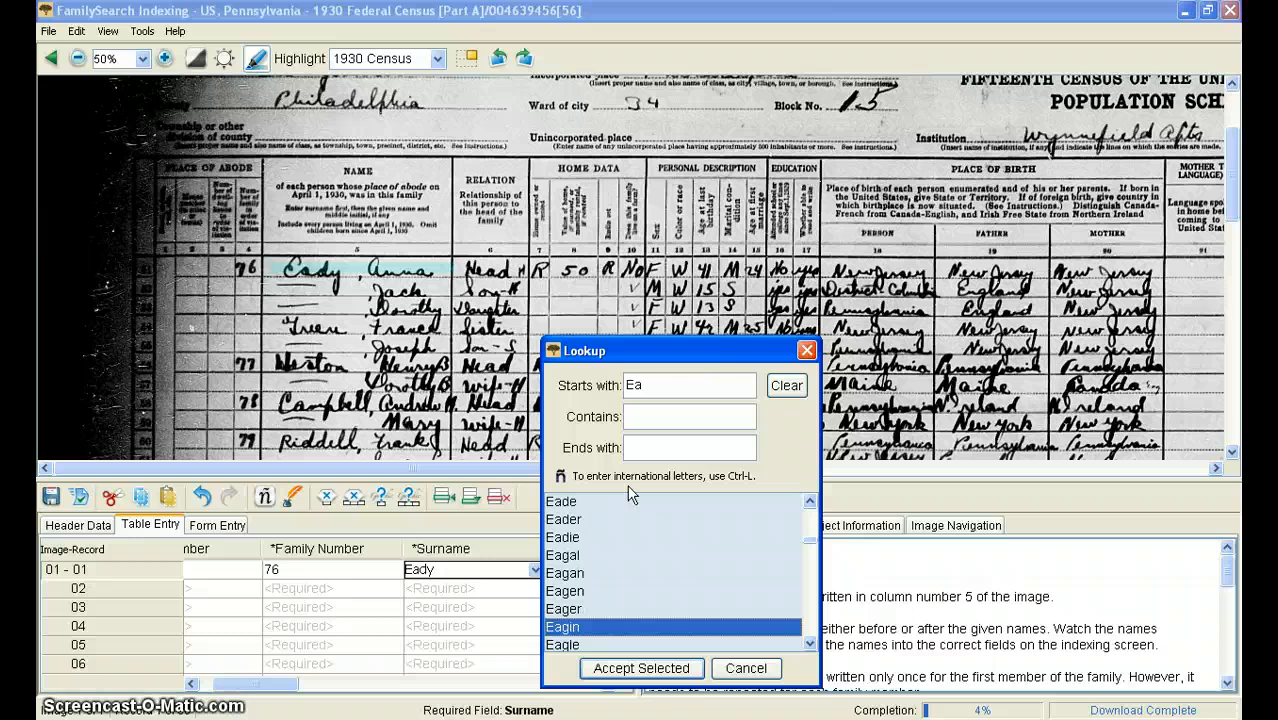
key(Up)
key(Up)
key(Up)
key(Up)
key(Up)
key(Up)
key(Up)
key(Up)
key(Up)
key(Up)
key(Up)
key(Up)
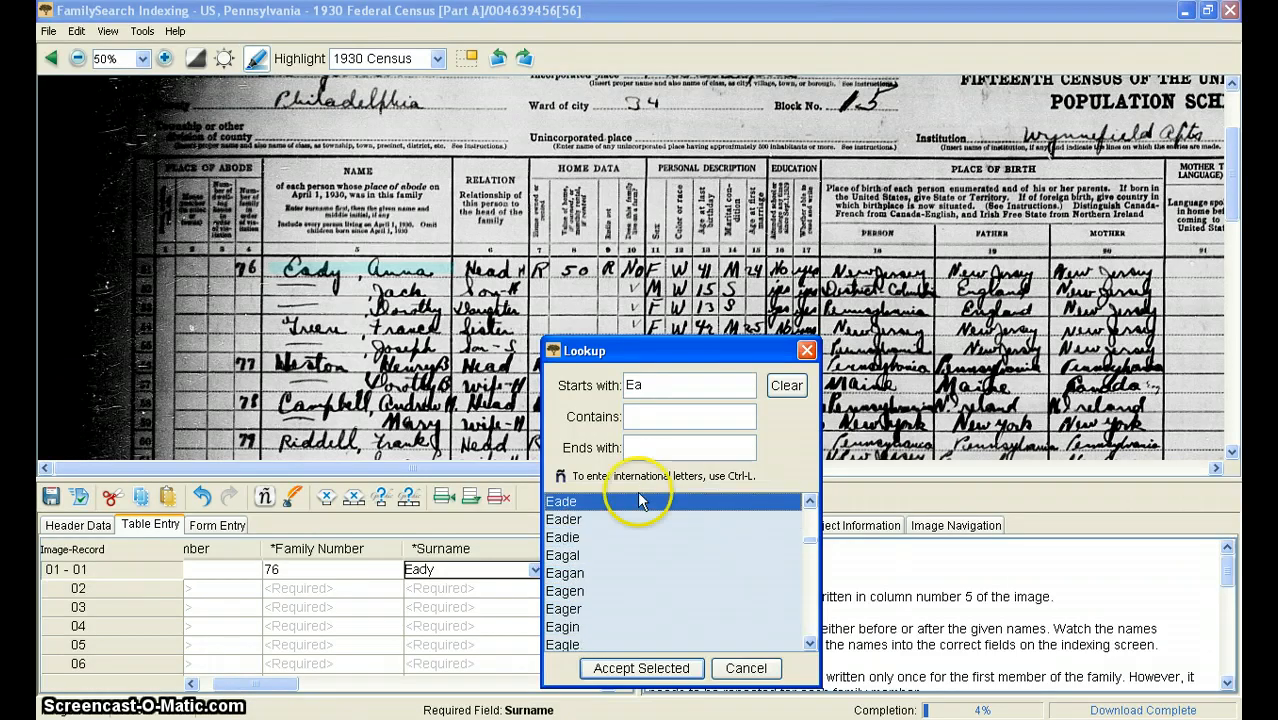
click(748, 670)
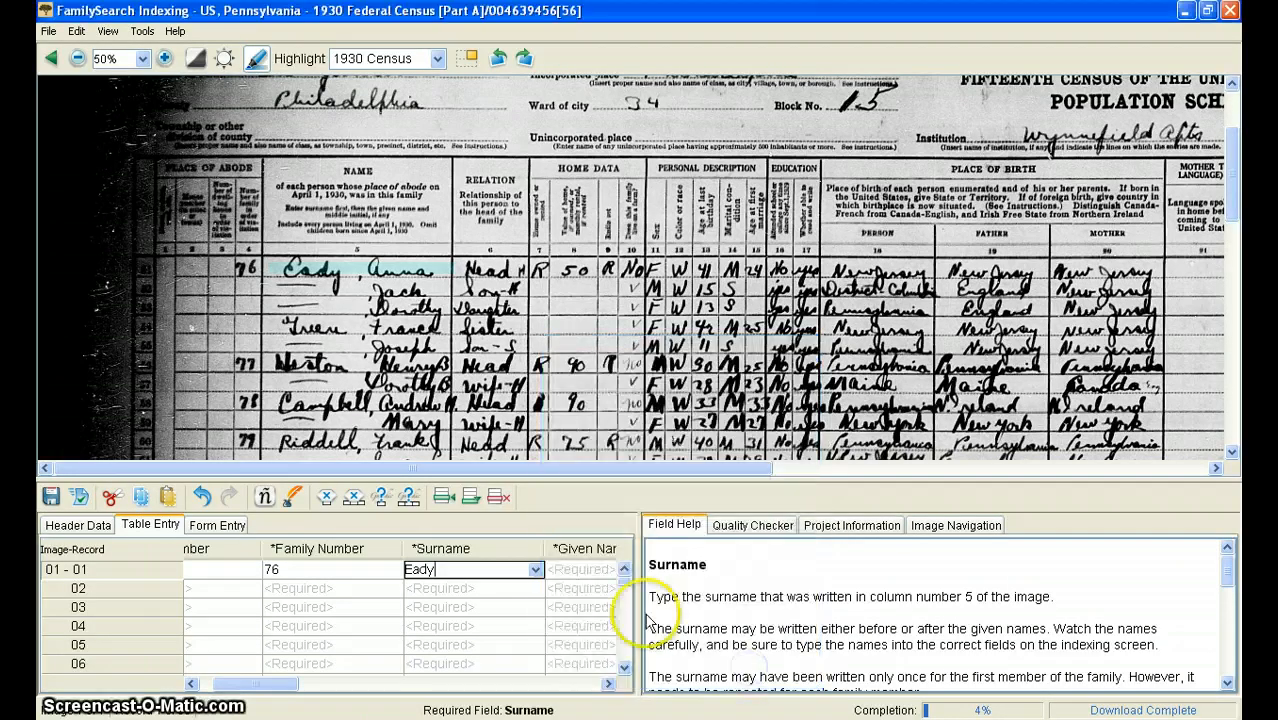
Enter the person's given name from column 5 in the first record
key(Tab)
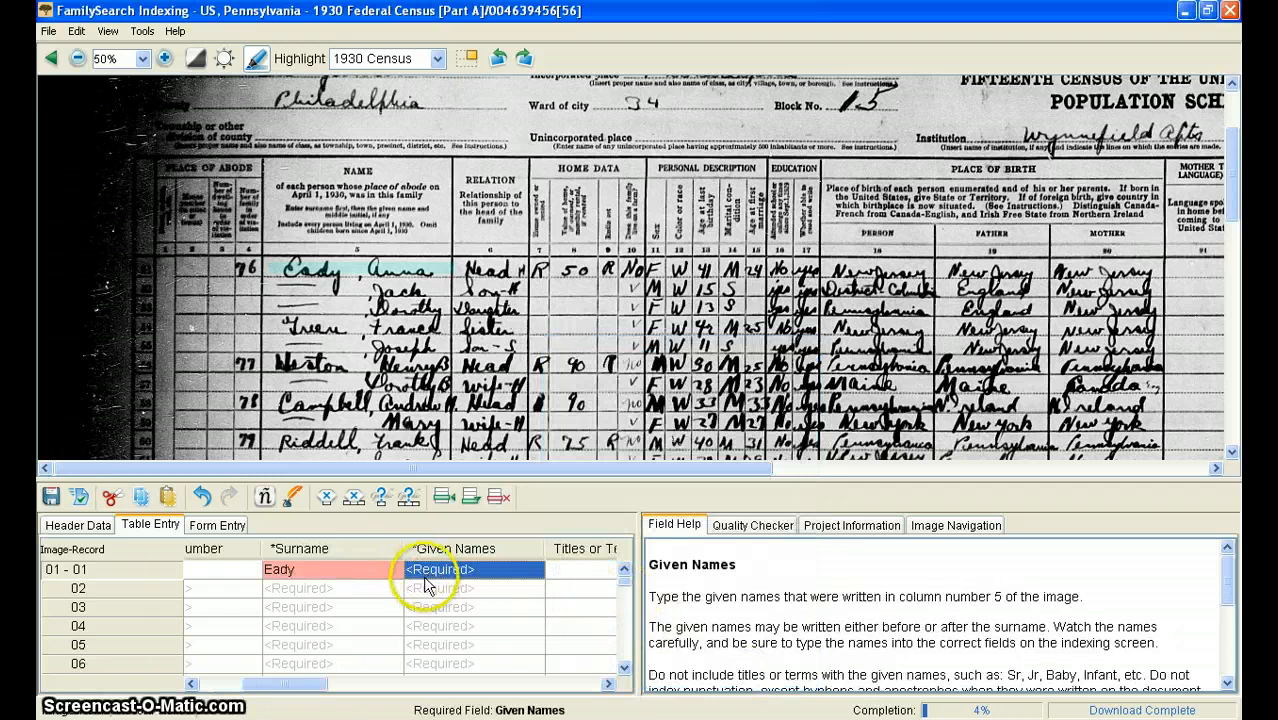
text(A)
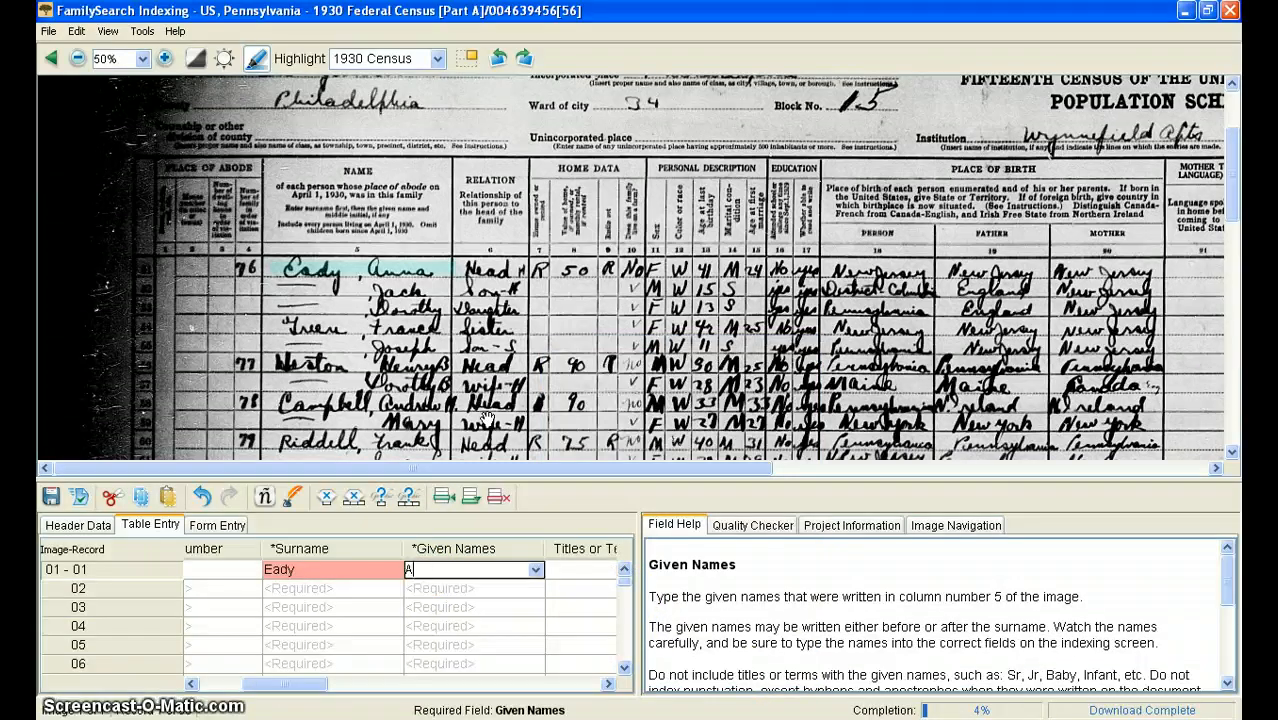
text(nna)
key(Tab)
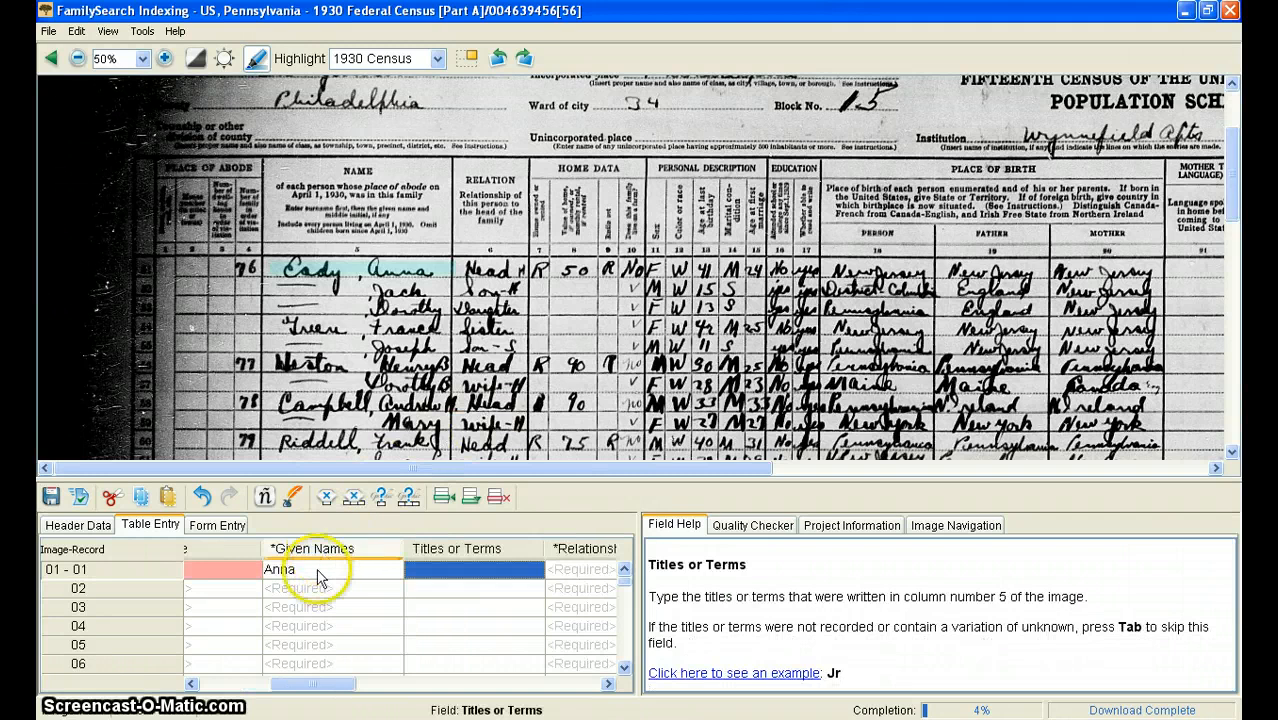
Review the name entries of the first record and skip Titles or Terms, leaving it blank
drag(300, 679, 265, 679)
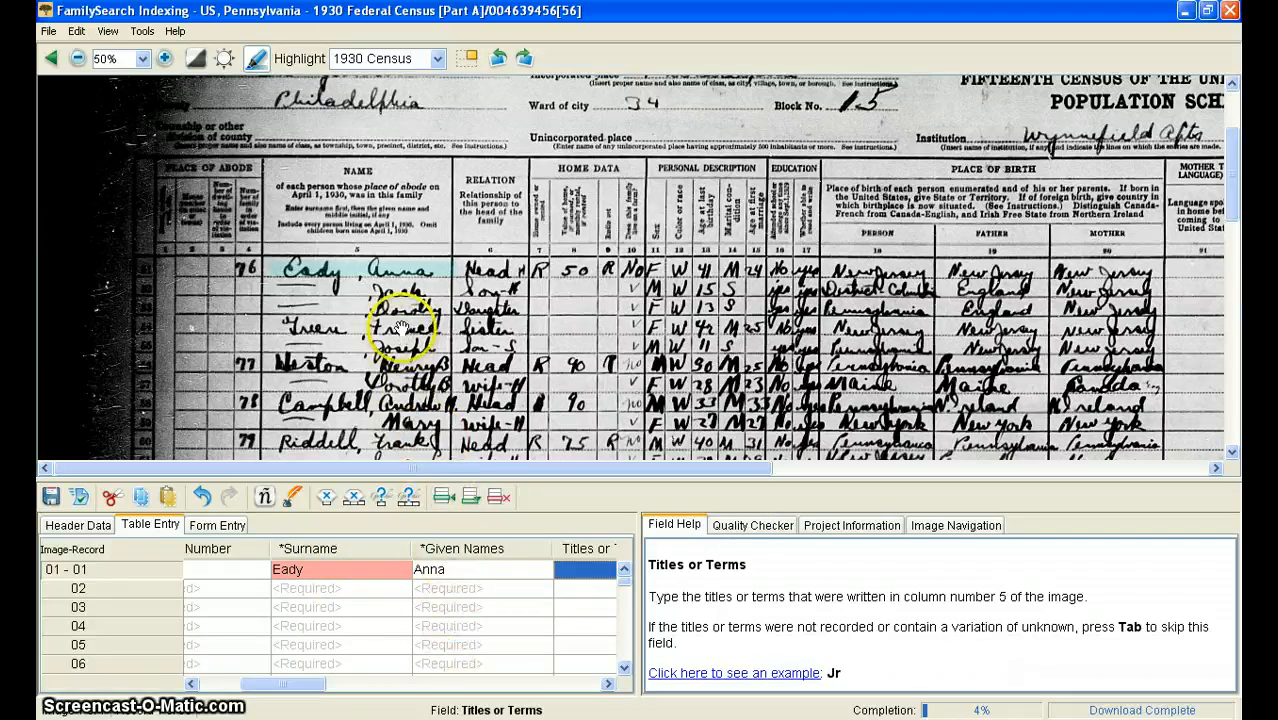
key(Tab)
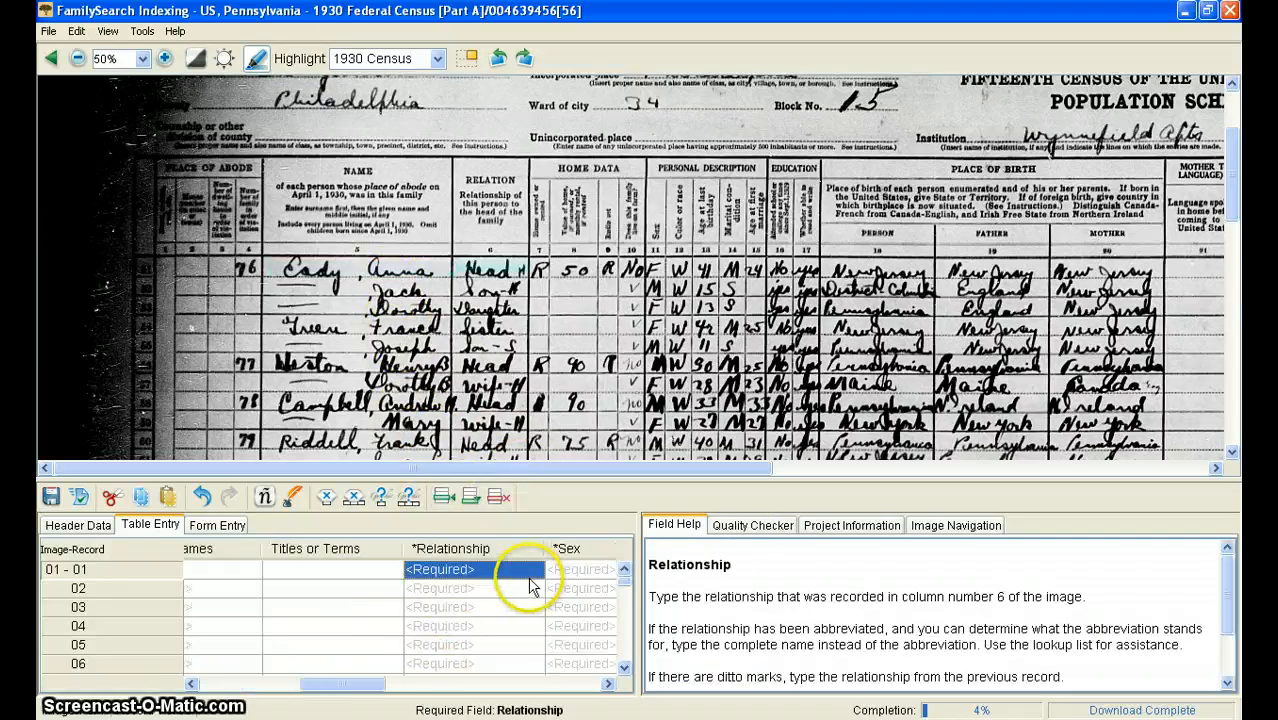
click(328, 568)
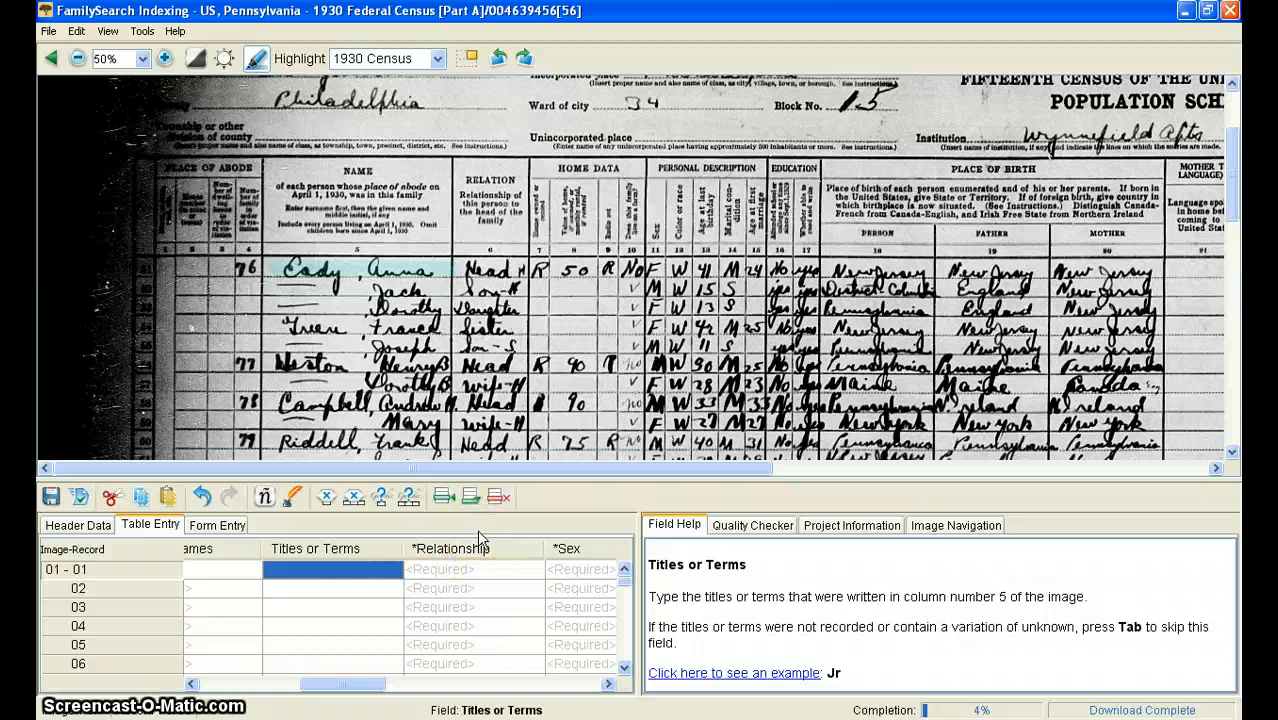
key(Tab)
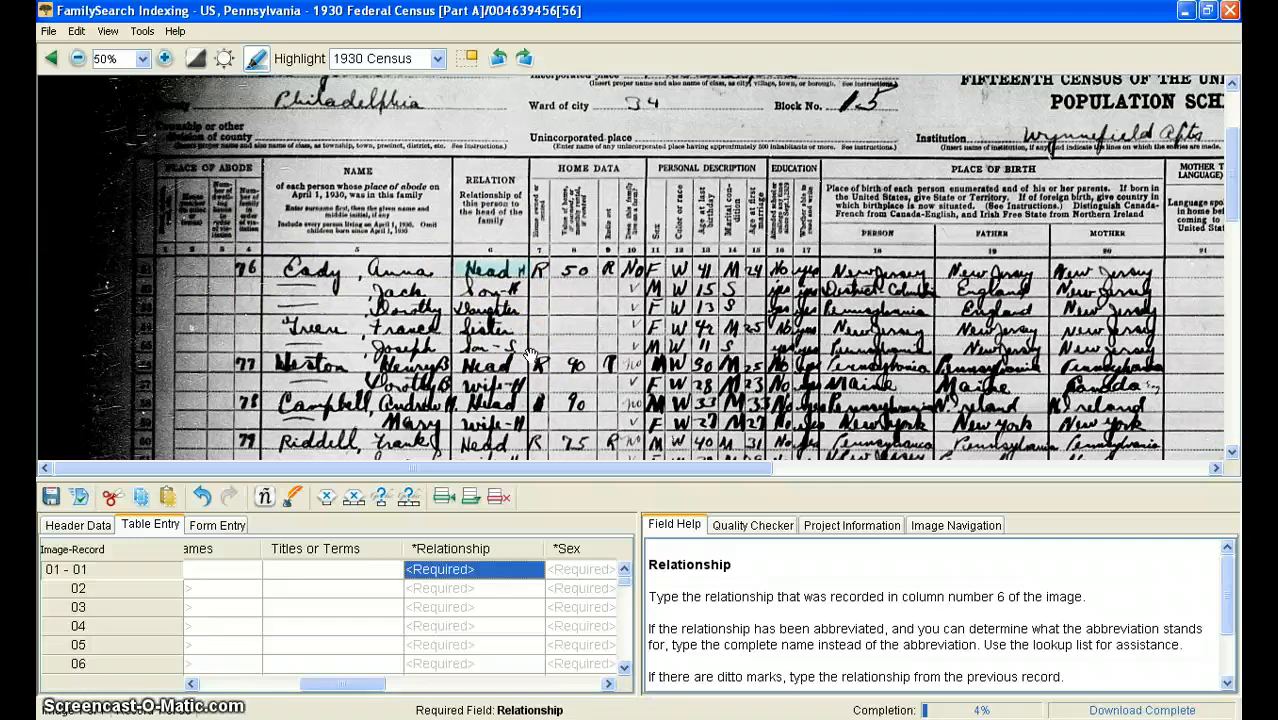
Set the first record's relationship to Head and its sex to F
text(Head)
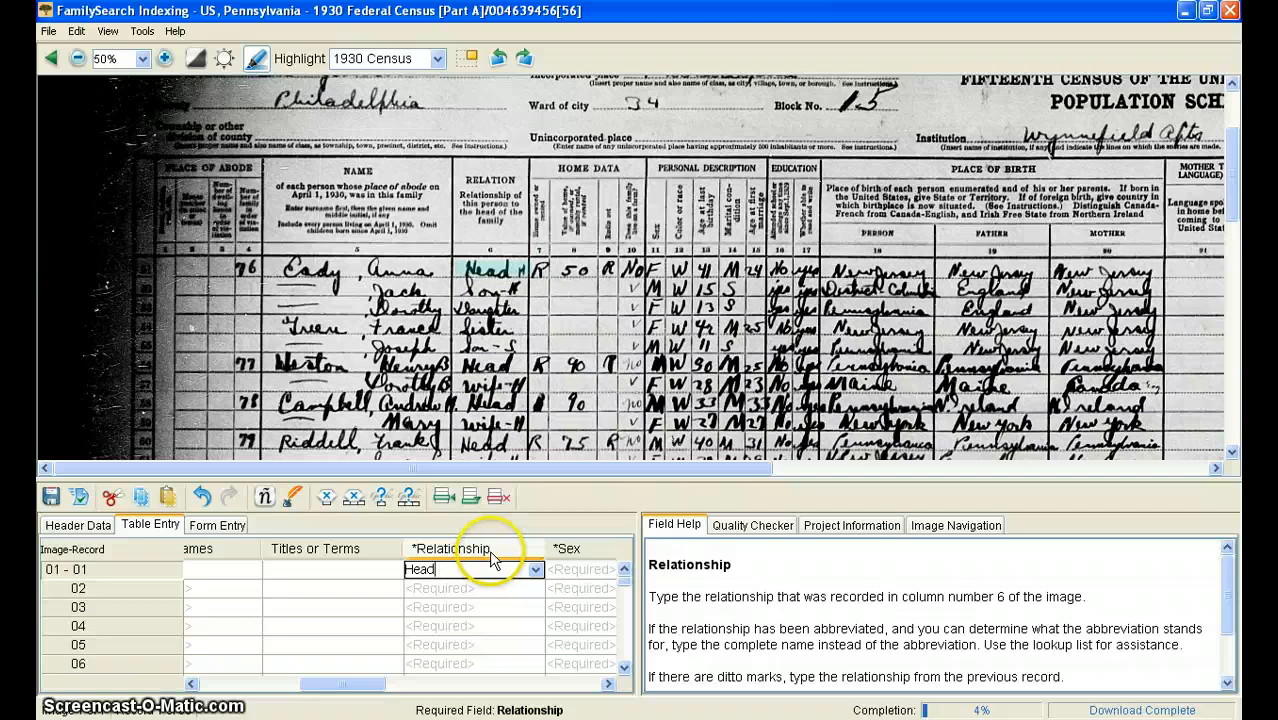
key(Tab)
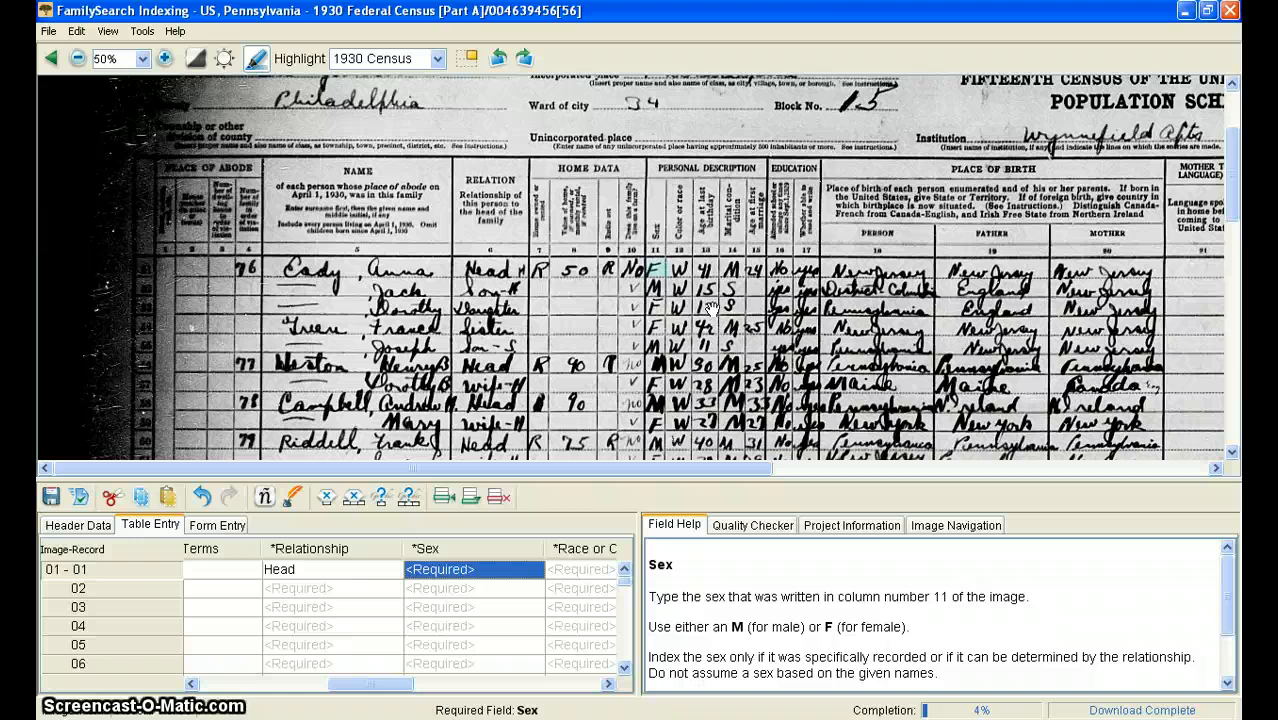
text(F)
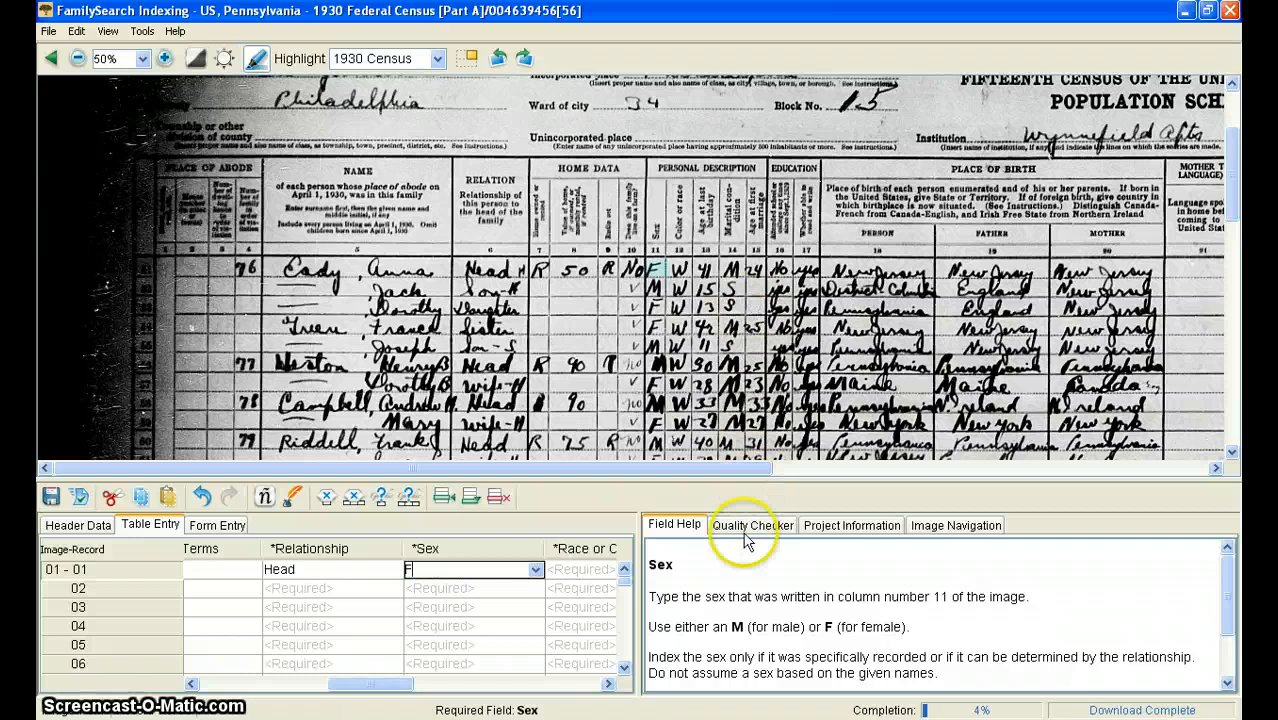
Set the first record's race or color to White, spelling out the abbreviation from column 12
key(Tab)
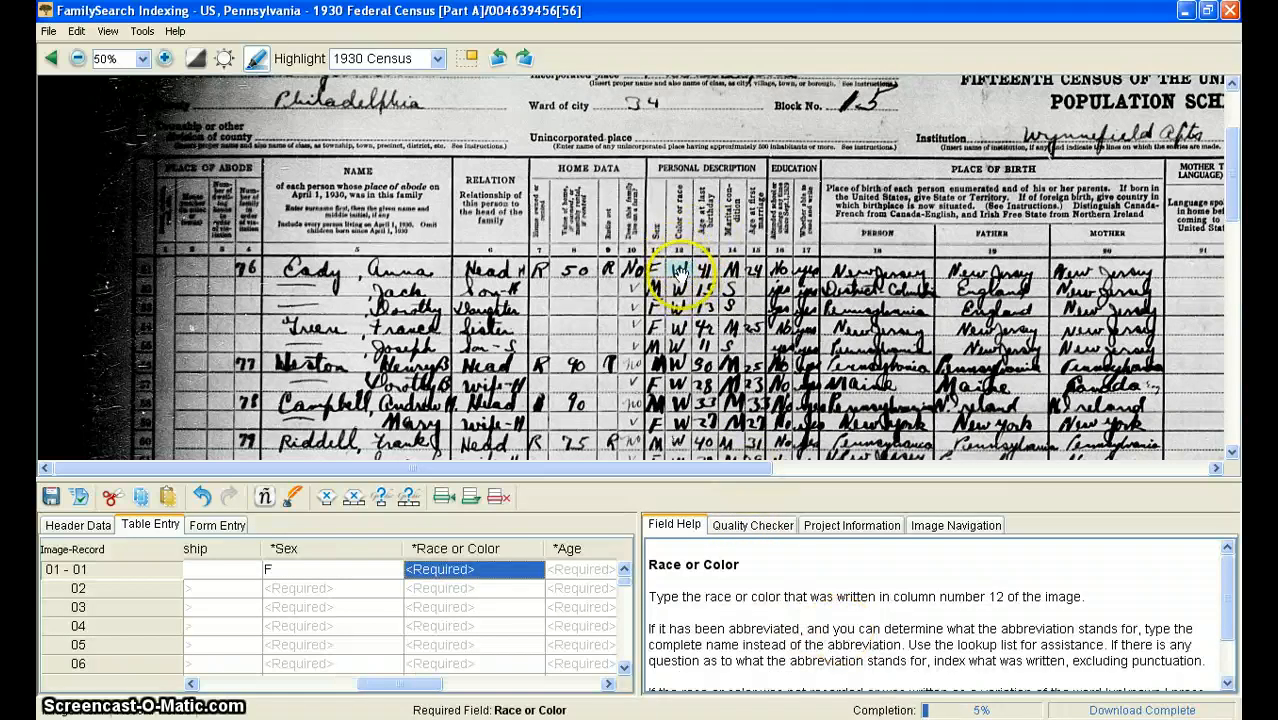
text(W)
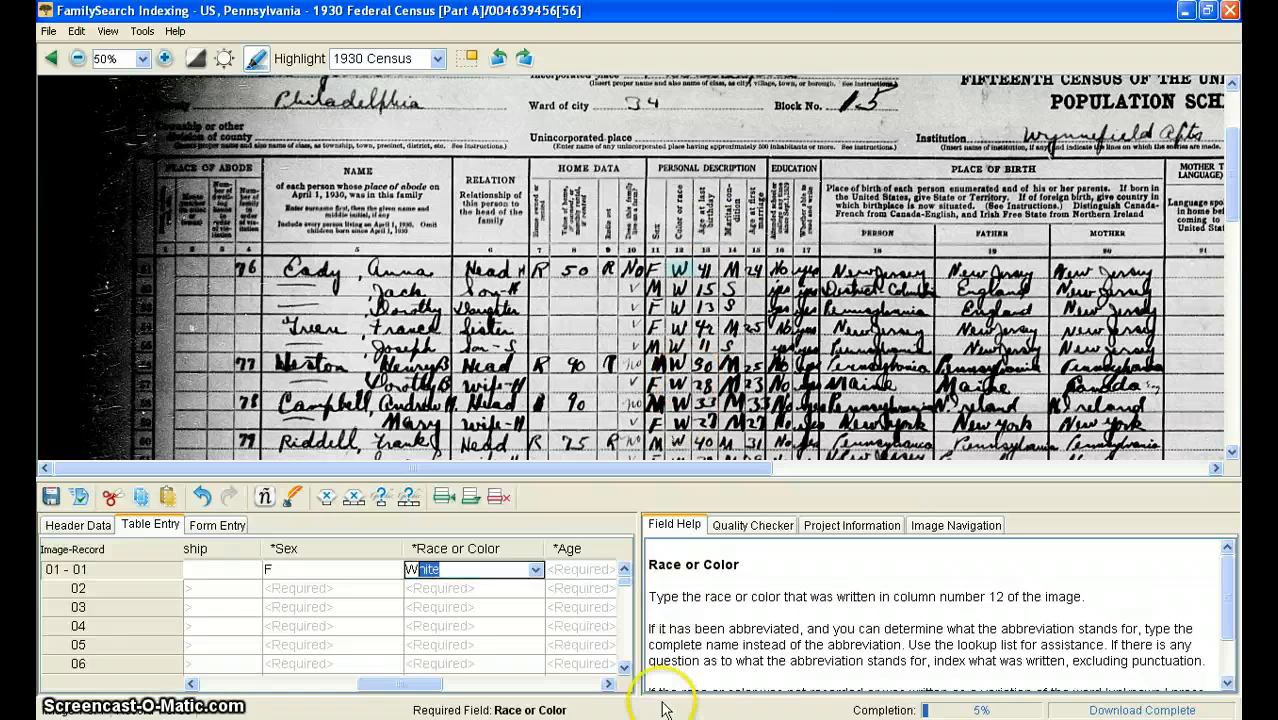
text(hite)
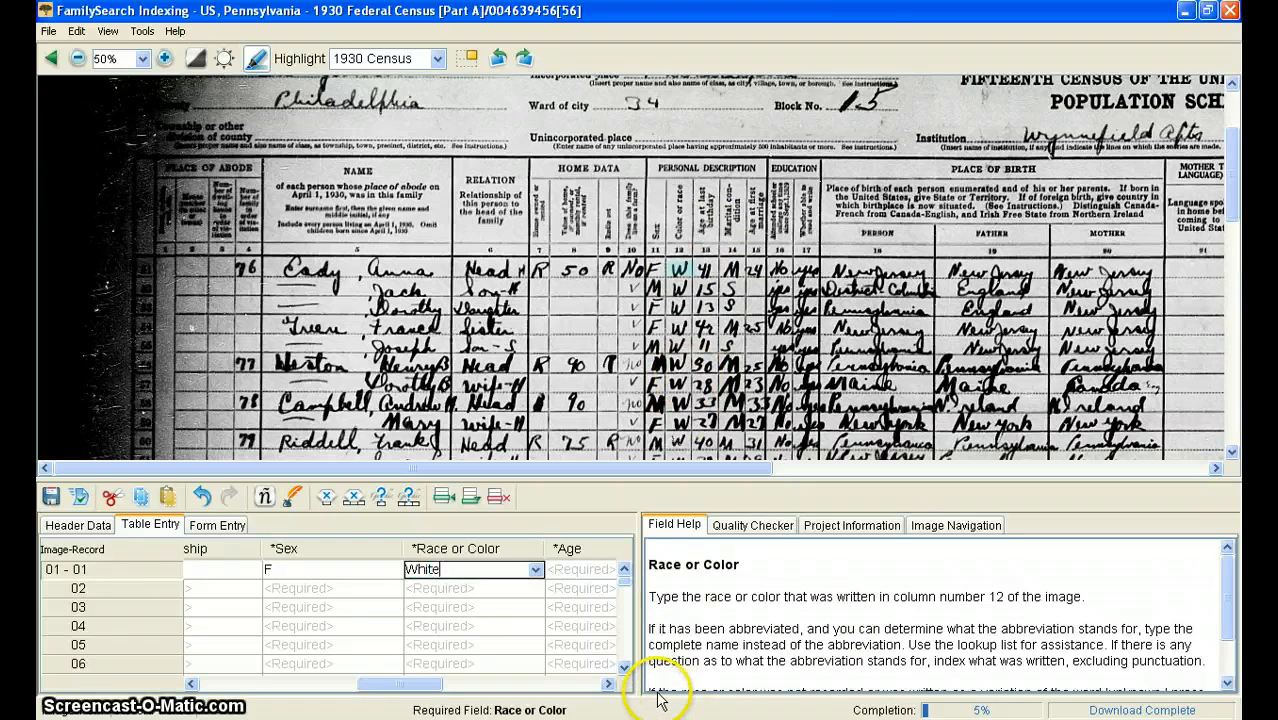
key(Tab)
key(shift+Tab)
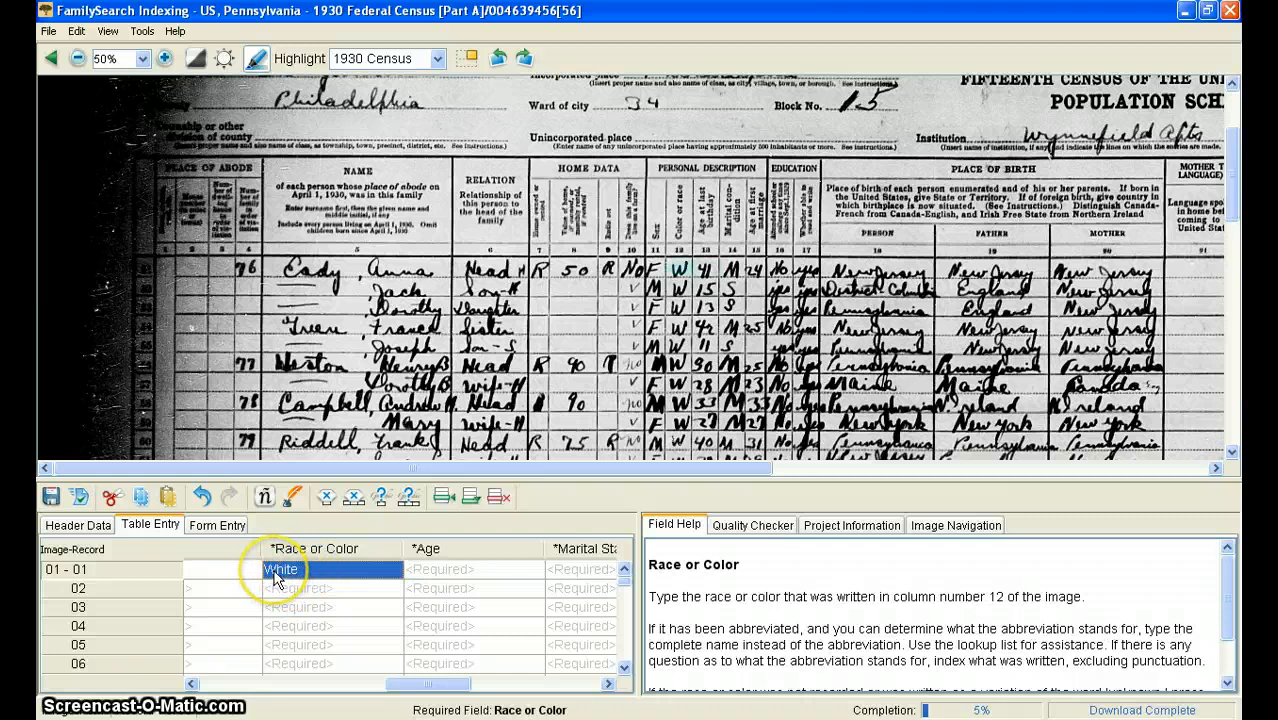
key(BackSpace)
text(W)
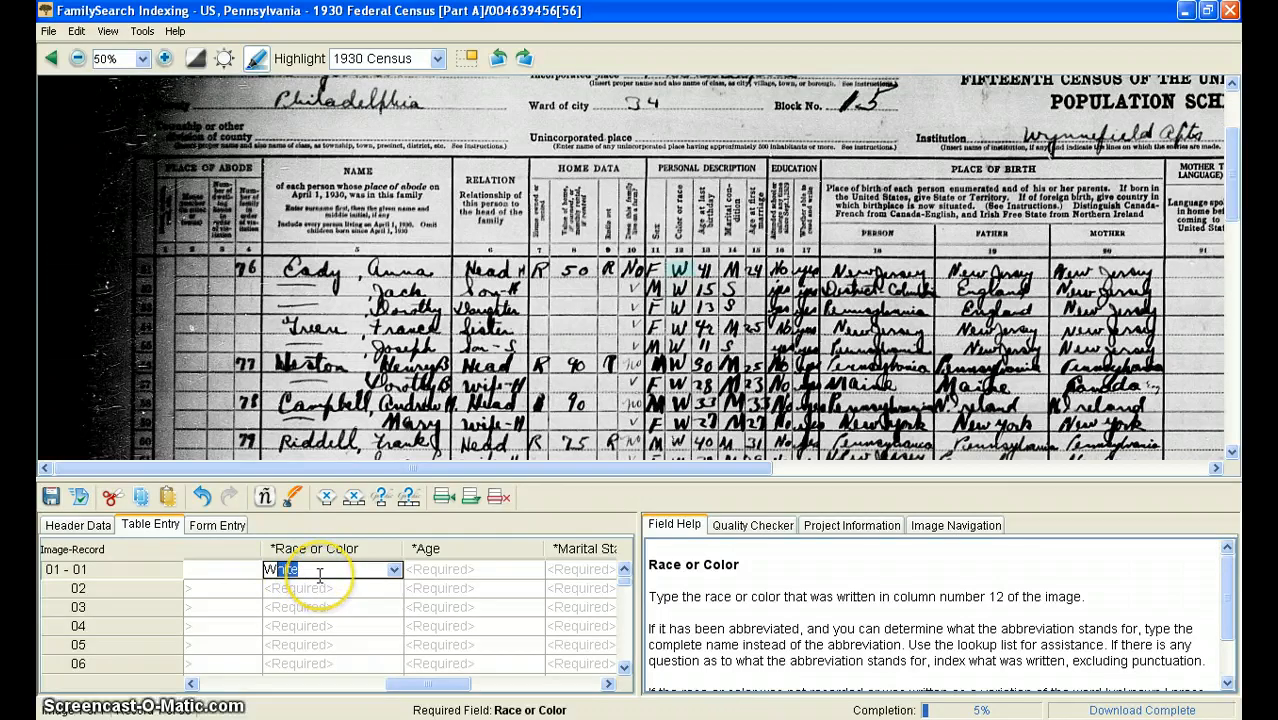
key(Tab)
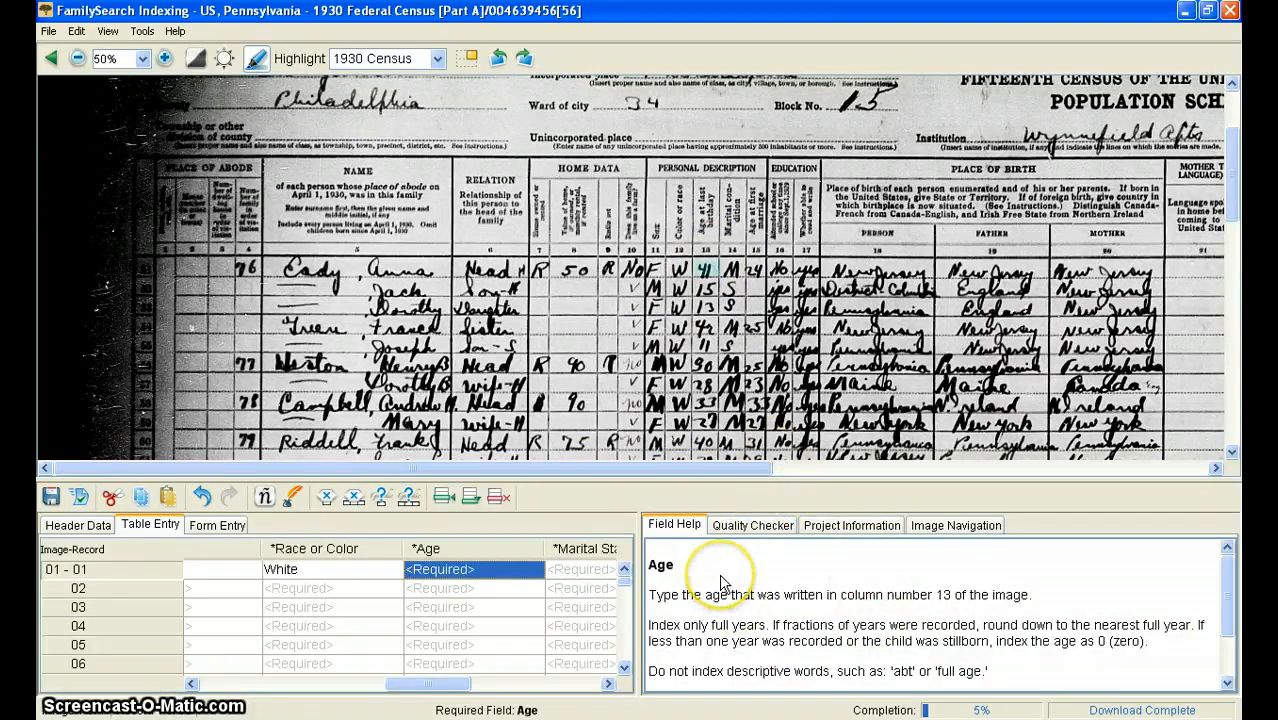
Enter age 41 and marital status M for the first record from columns 13 and 14
text(41)
key(Tab)
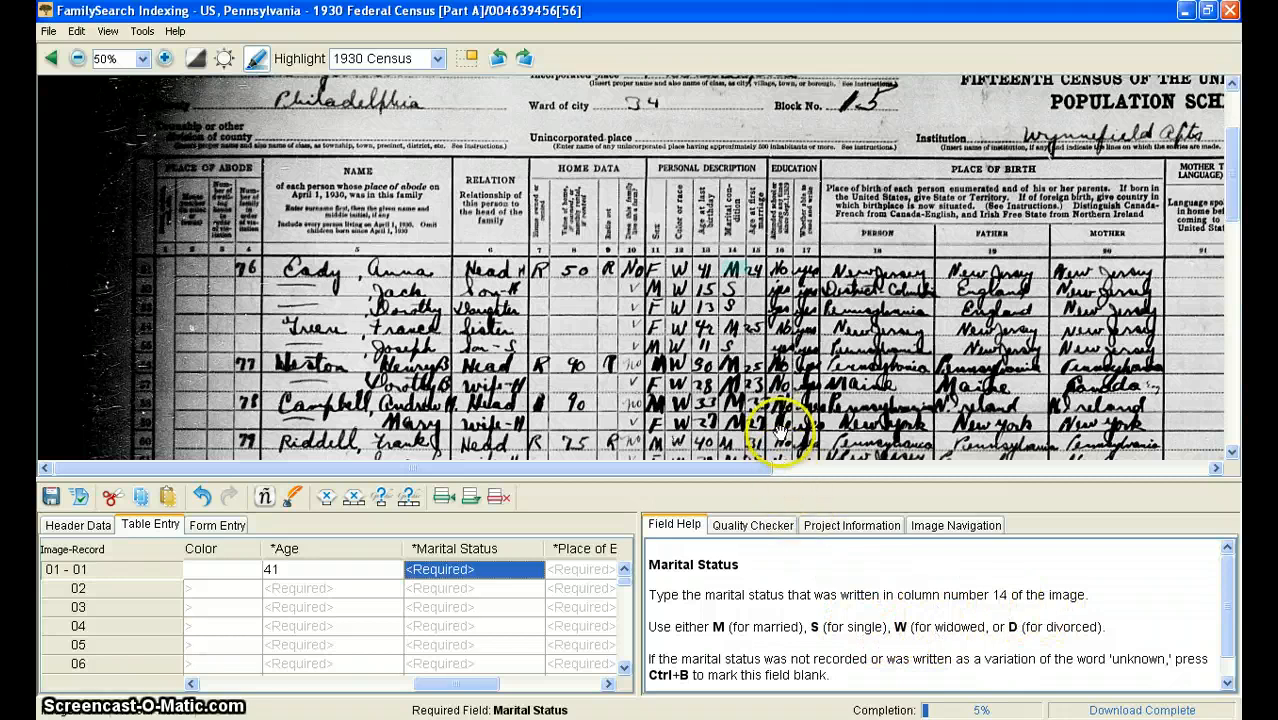
click(1232, 452)
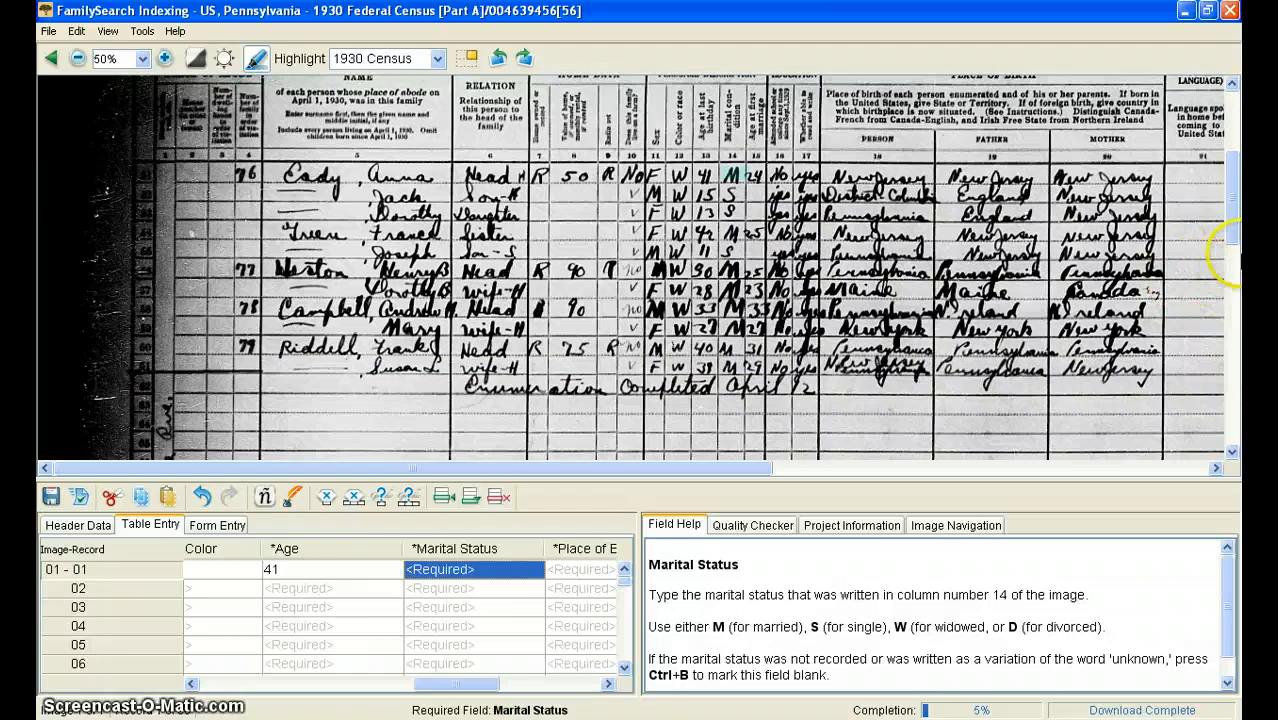
mouse_move(1236, 232)
mouse_down()
mouse_move(1236, 172)
mouse_move(1237, 218)
mouse_up()
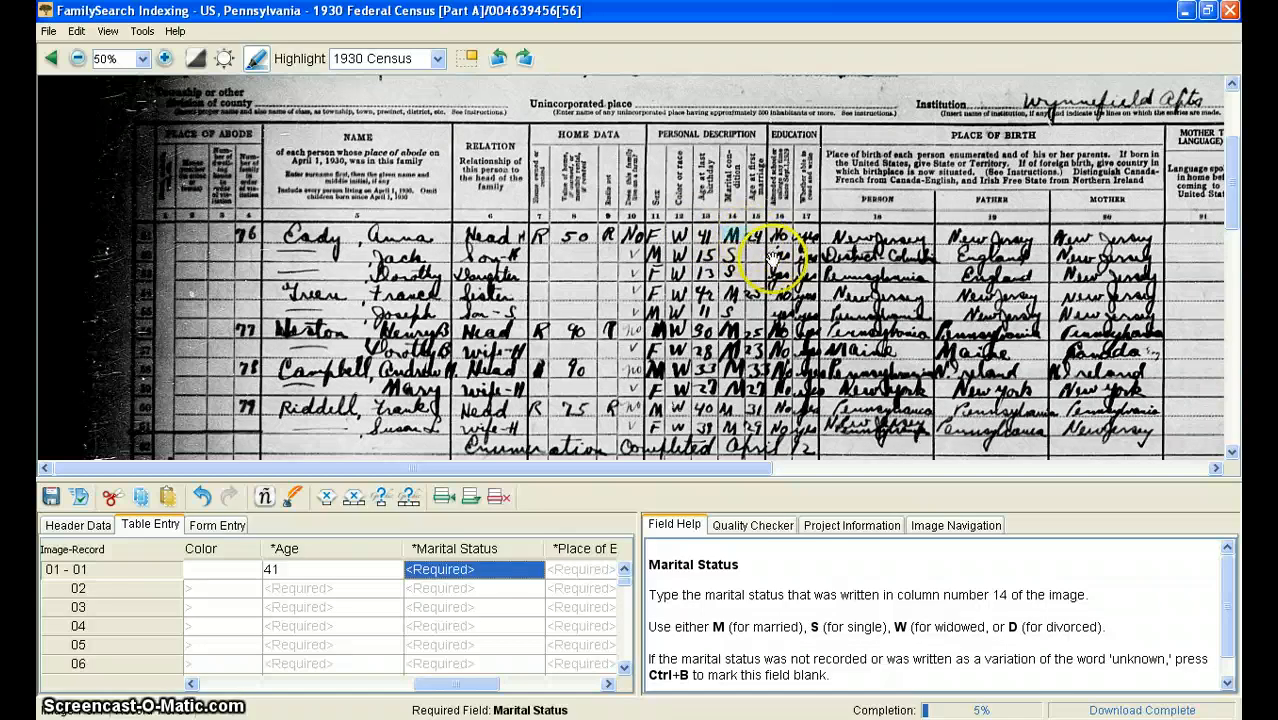
text(M)
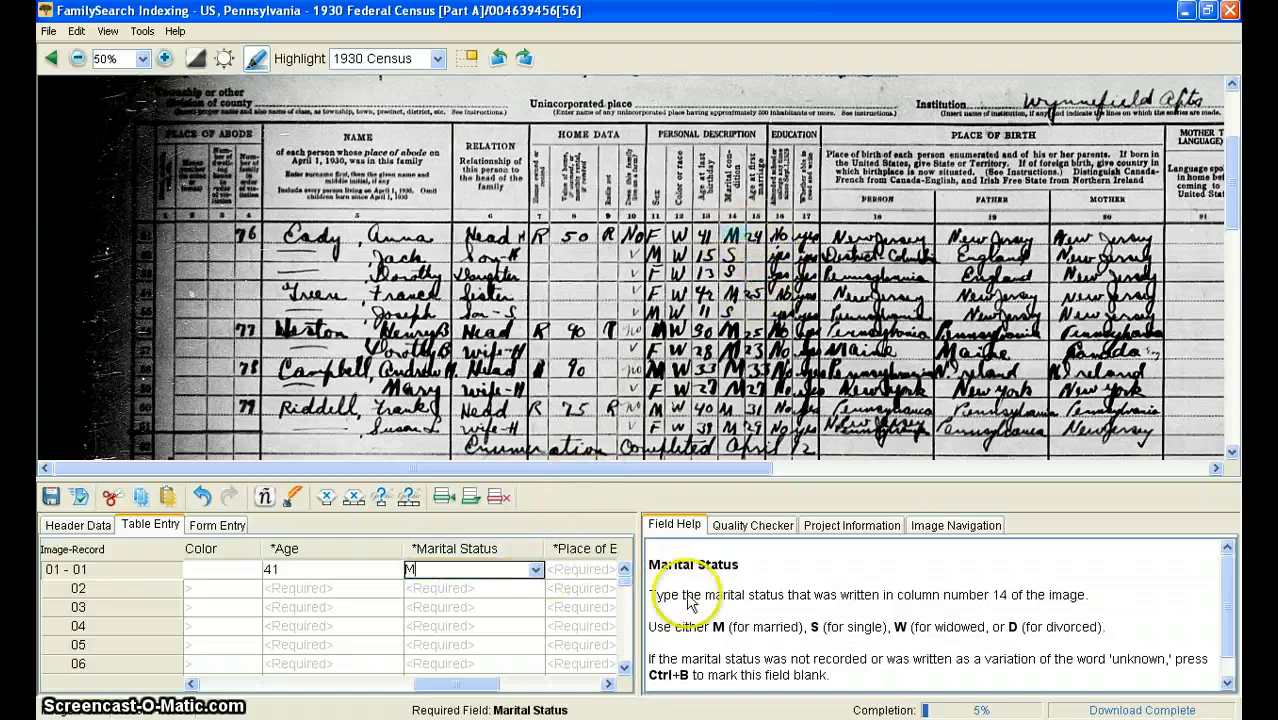
key(Tab)
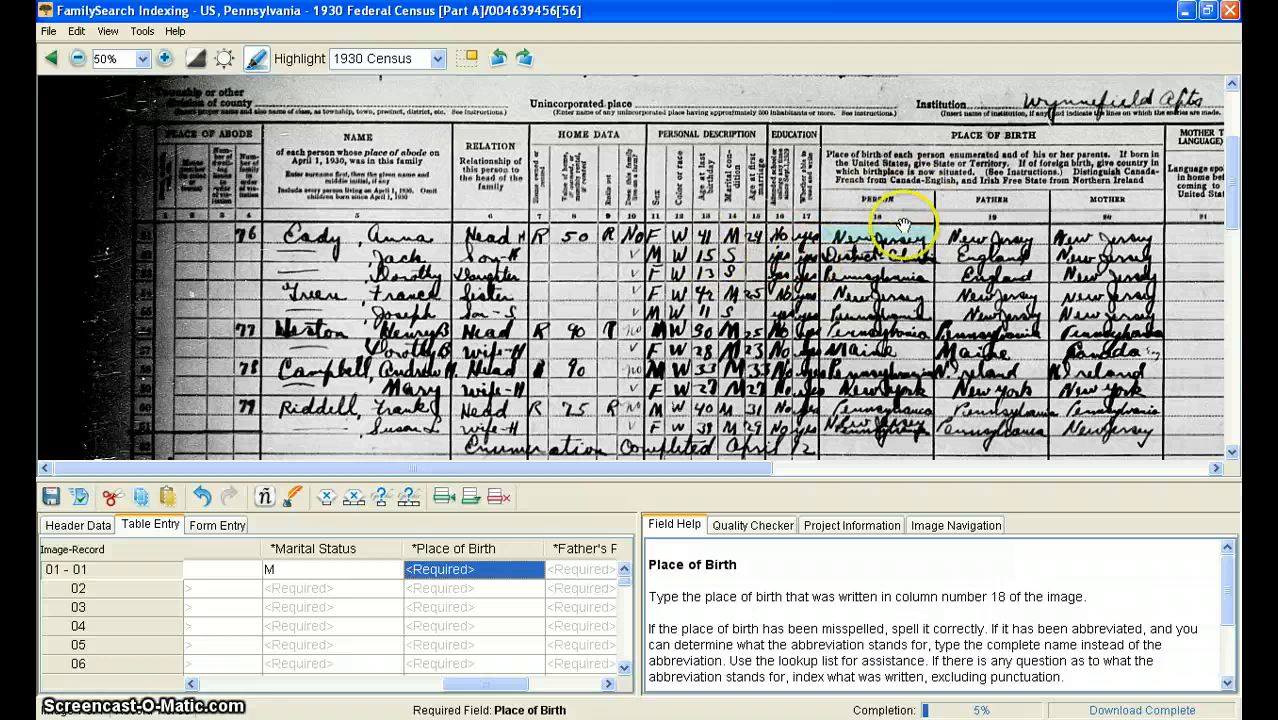
Set the first record's place of birth to New Jersey as written in column 18
text(N)
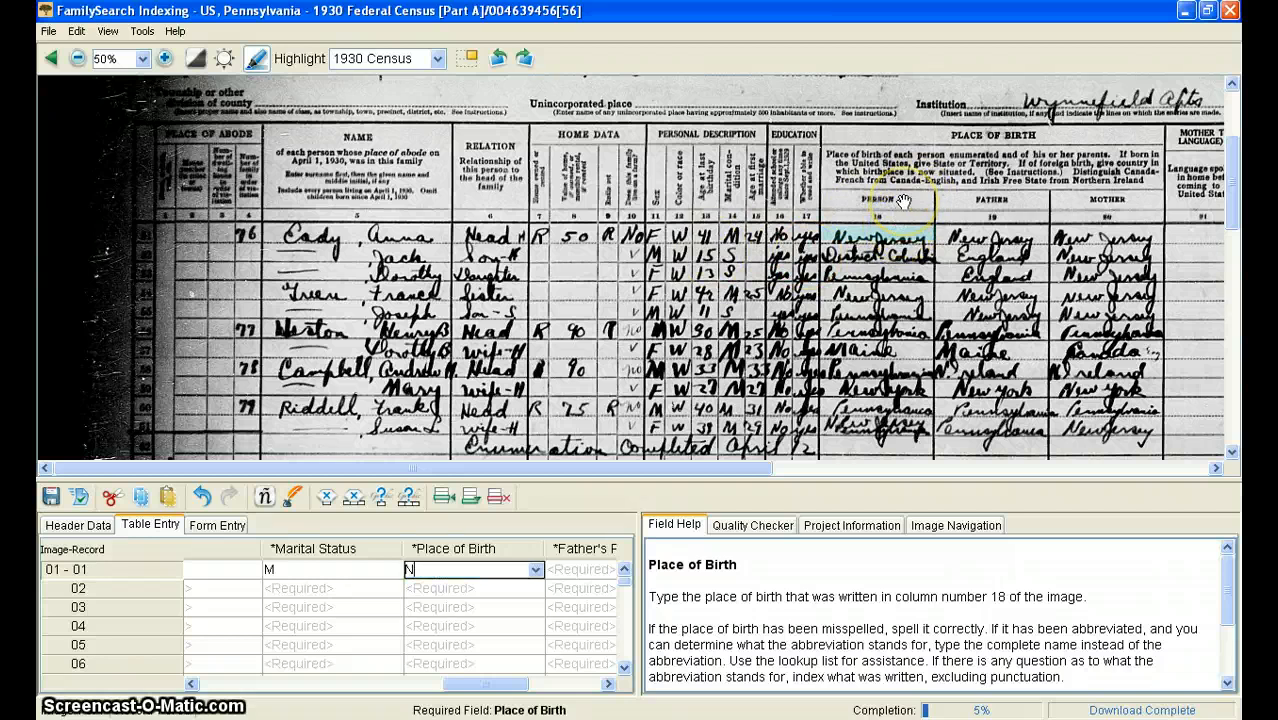
text(ew Jersey)
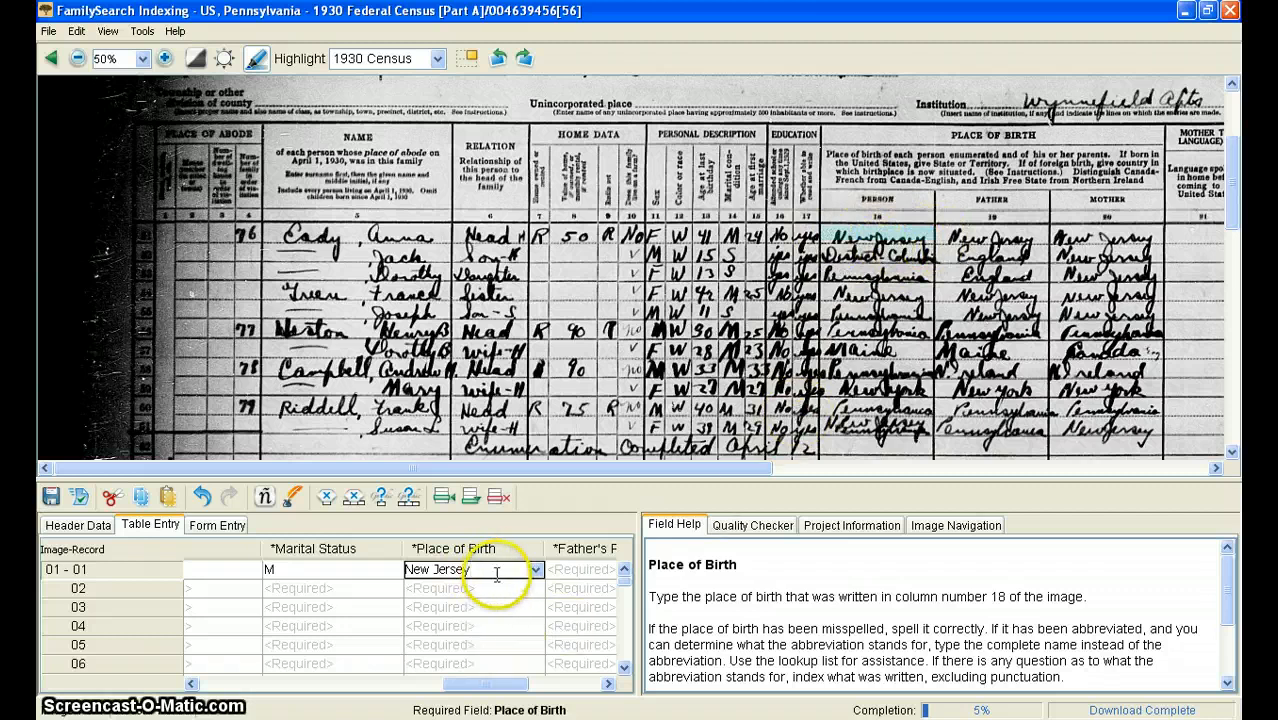
key(Tab)
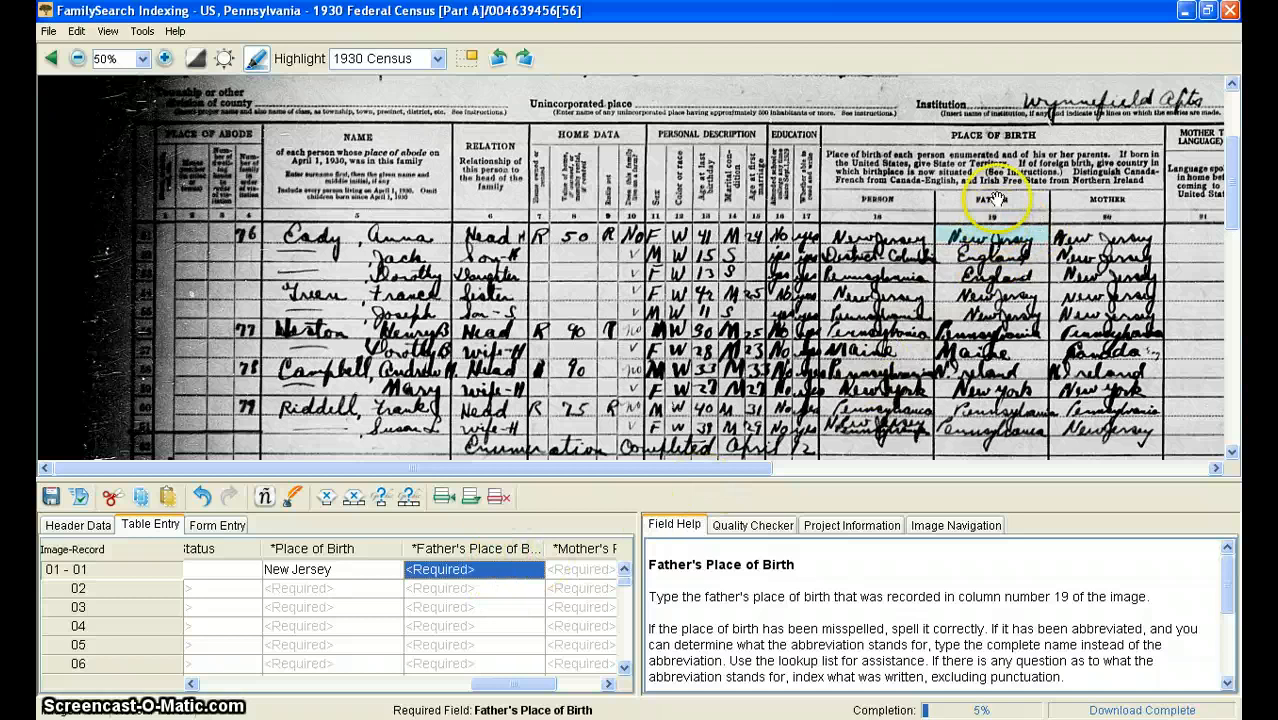
Set both the father's and the mother's place of birth to New Jersey in the first record
text(New Jersey)
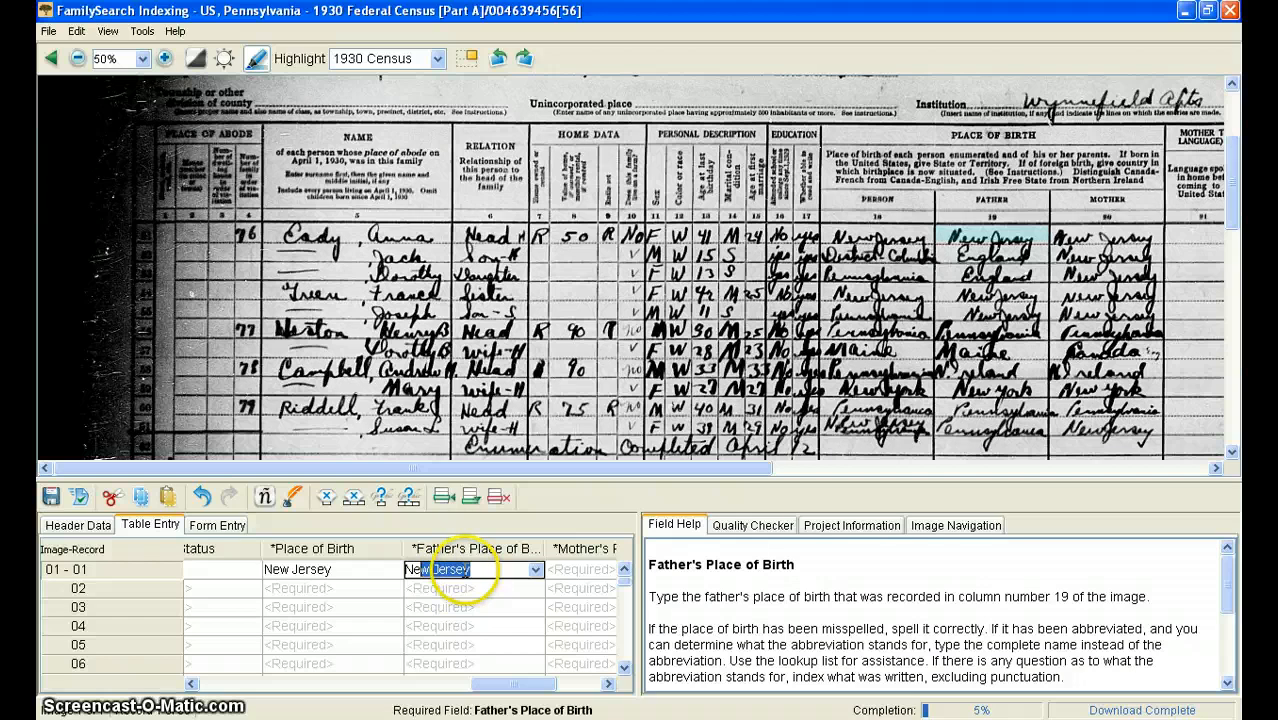
key(Tab)
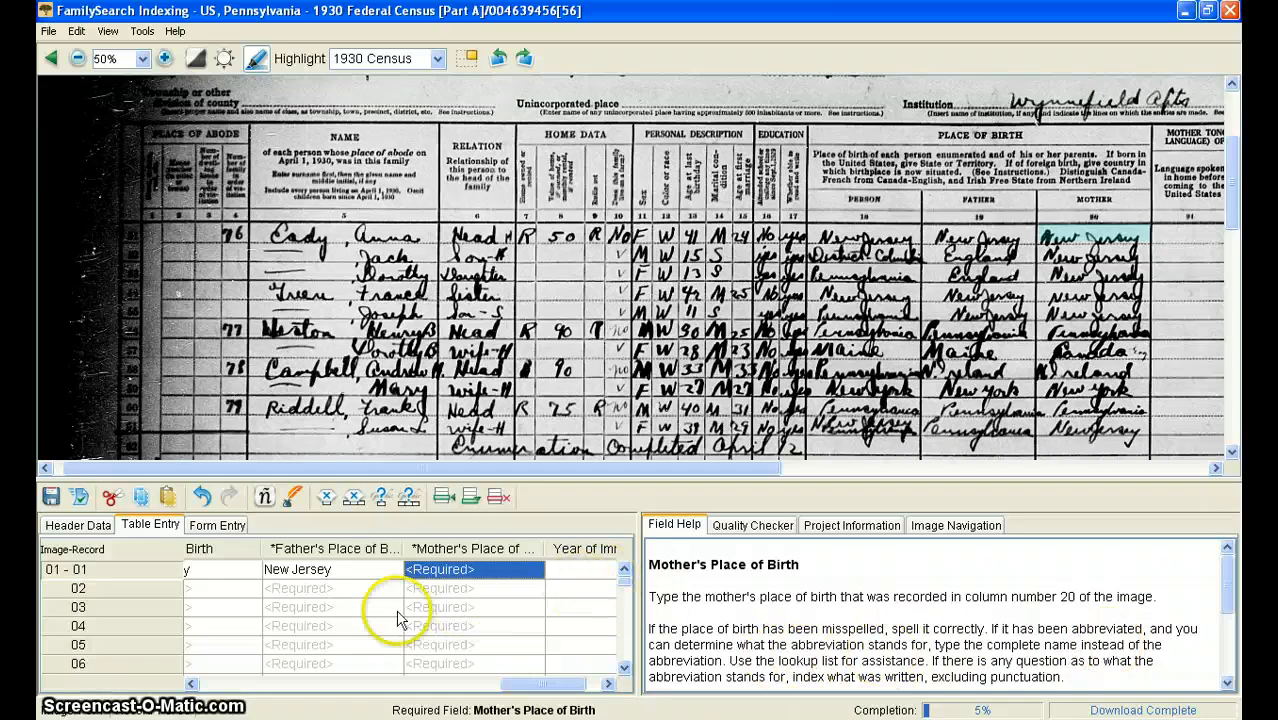
text(N)
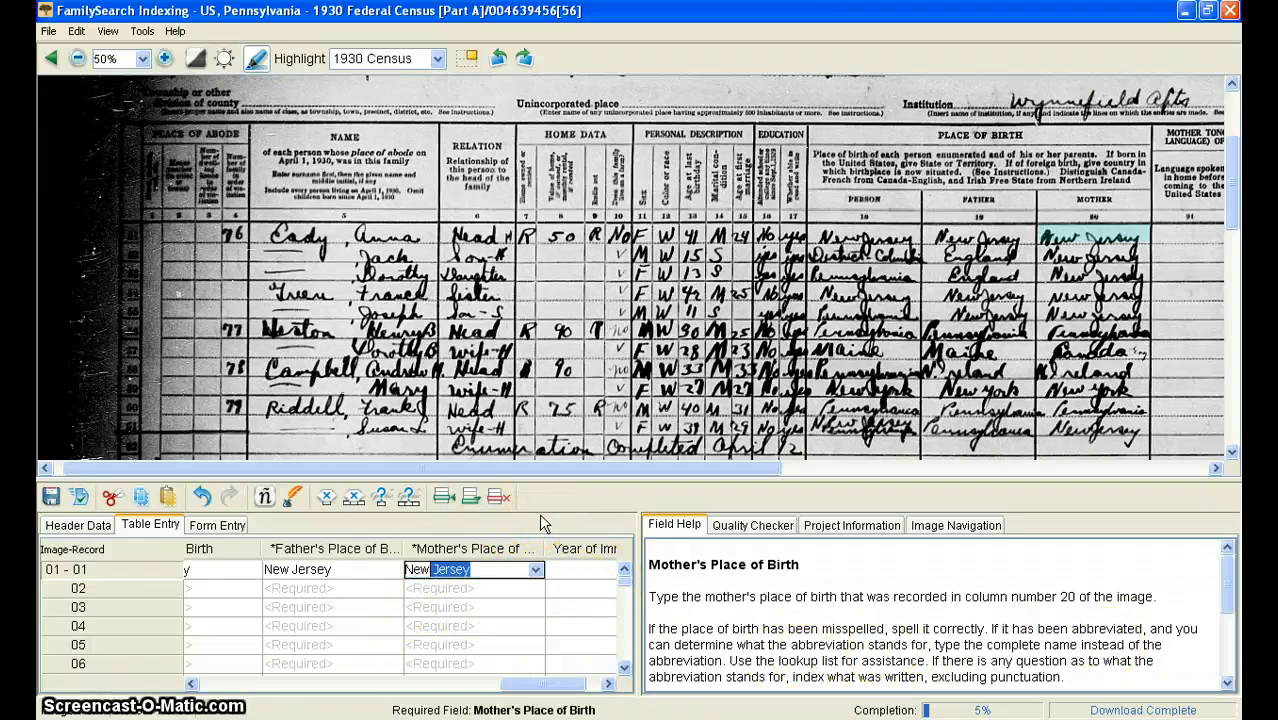
text(ew)
key(Tab)
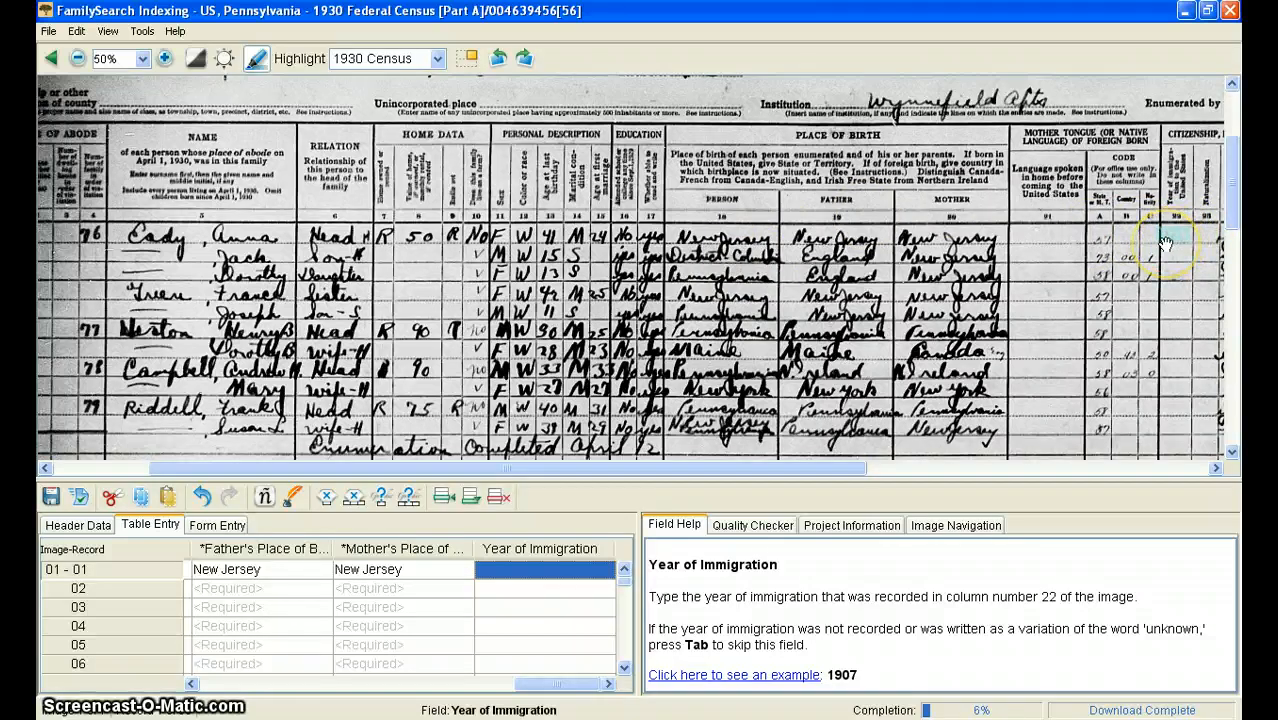
Examine the census sheet around the year of immigration column and the header area above the first person's line
scroll(1165, 244, up, 3)
scroll(1165, 244, down, 2)
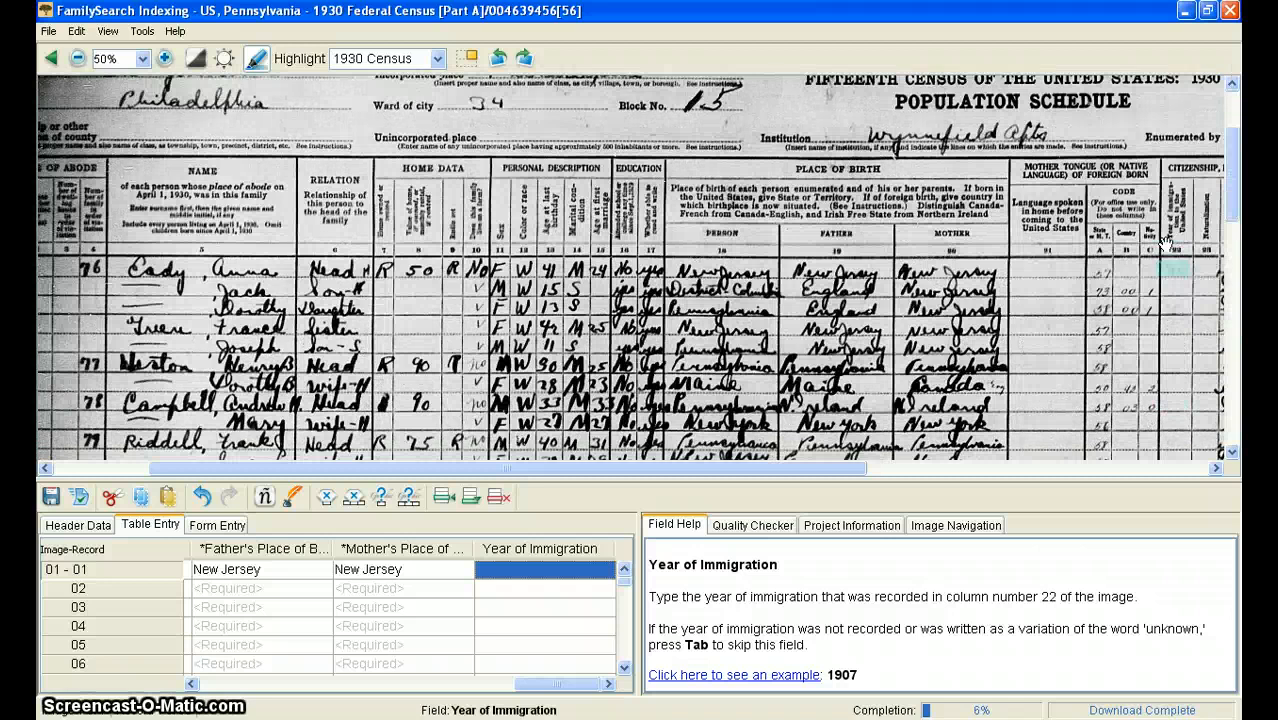
scroll(1165, 244, down, 1)
scroll(1165, 244, up, 3)
scroll(1165, 244, down, 4)
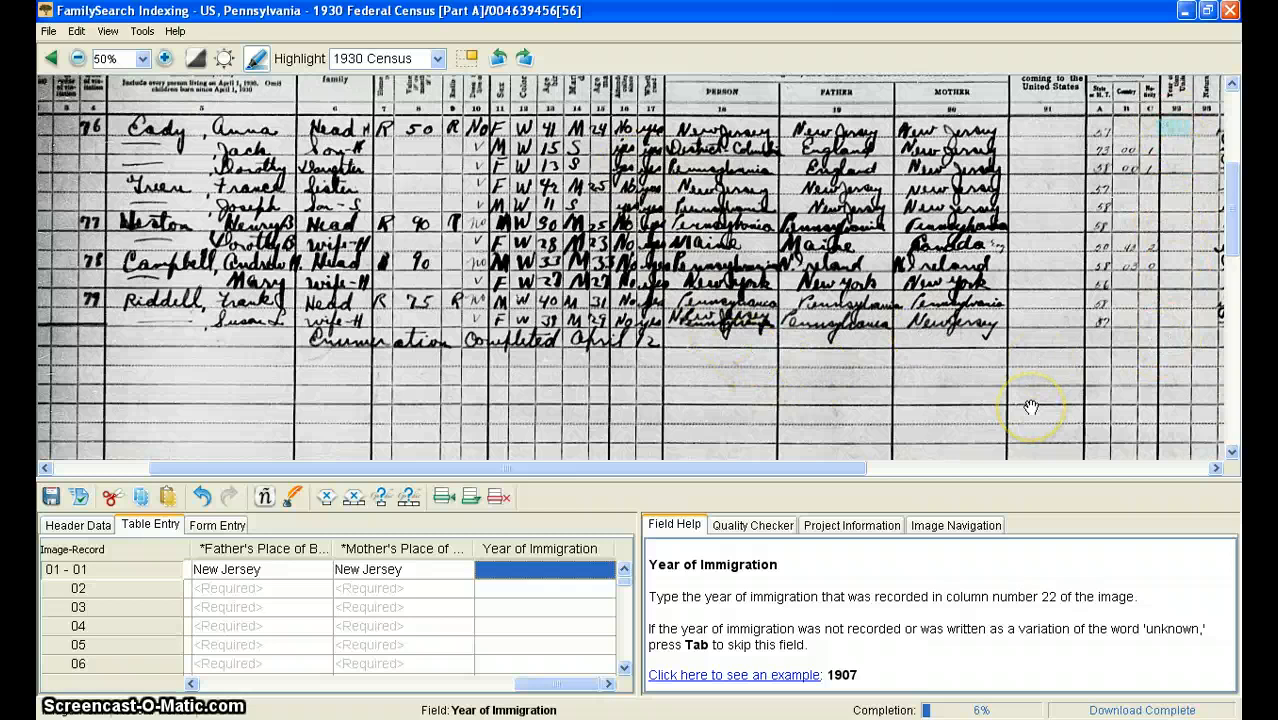
drag(1232, 250, 1234, 199)
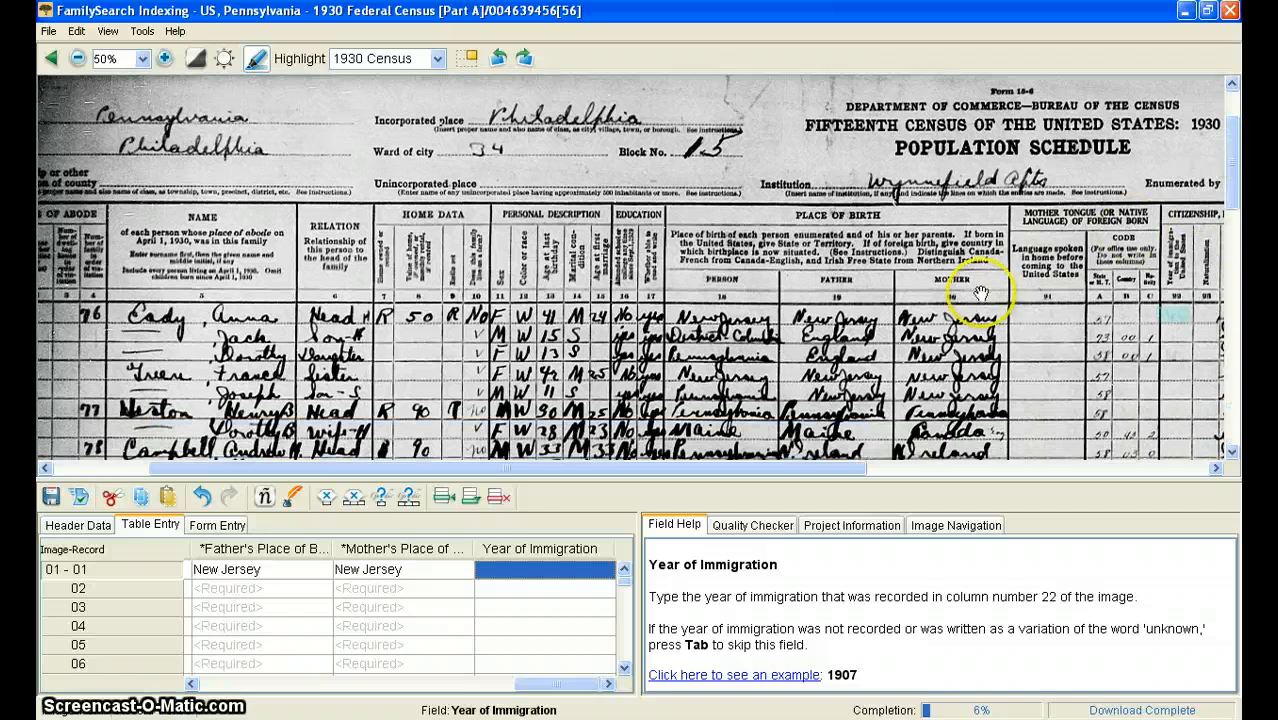